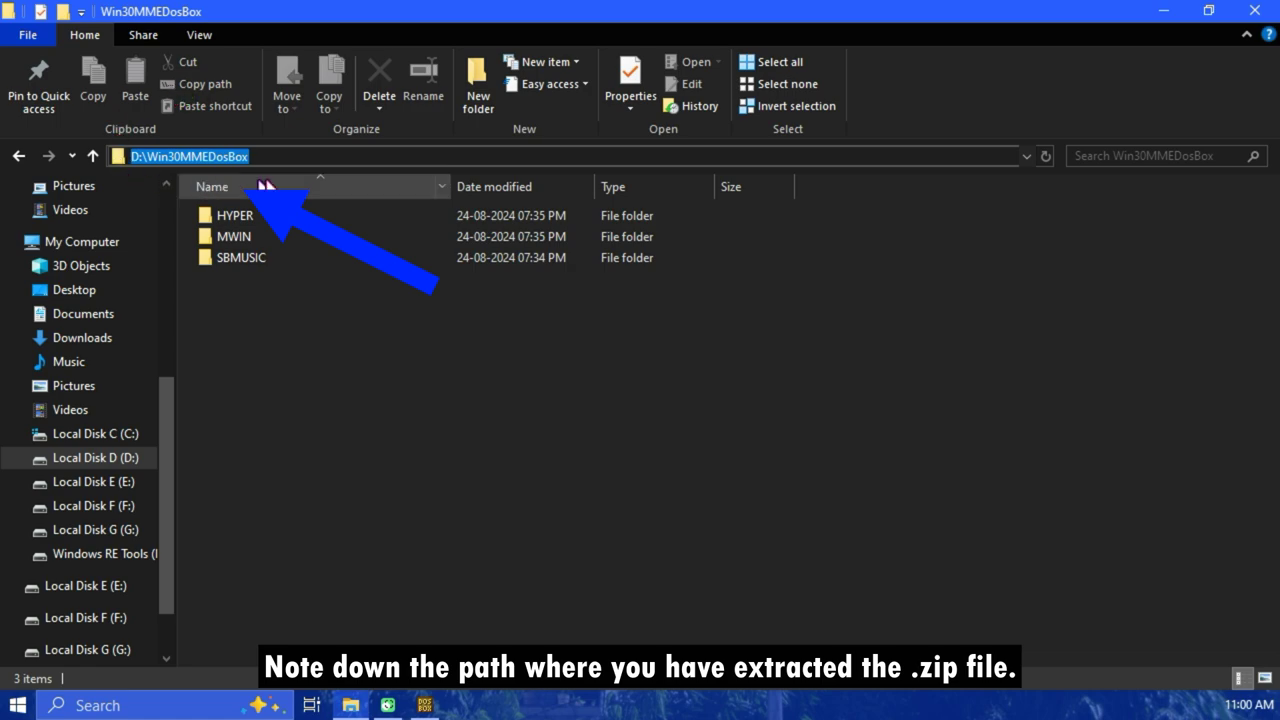
Close the Win30MMEDosBox folder window and mount D:\Win30MMEDosBox as drive C in DOSBox.
{"action": "left_click", "coordinate": [292, 375]}
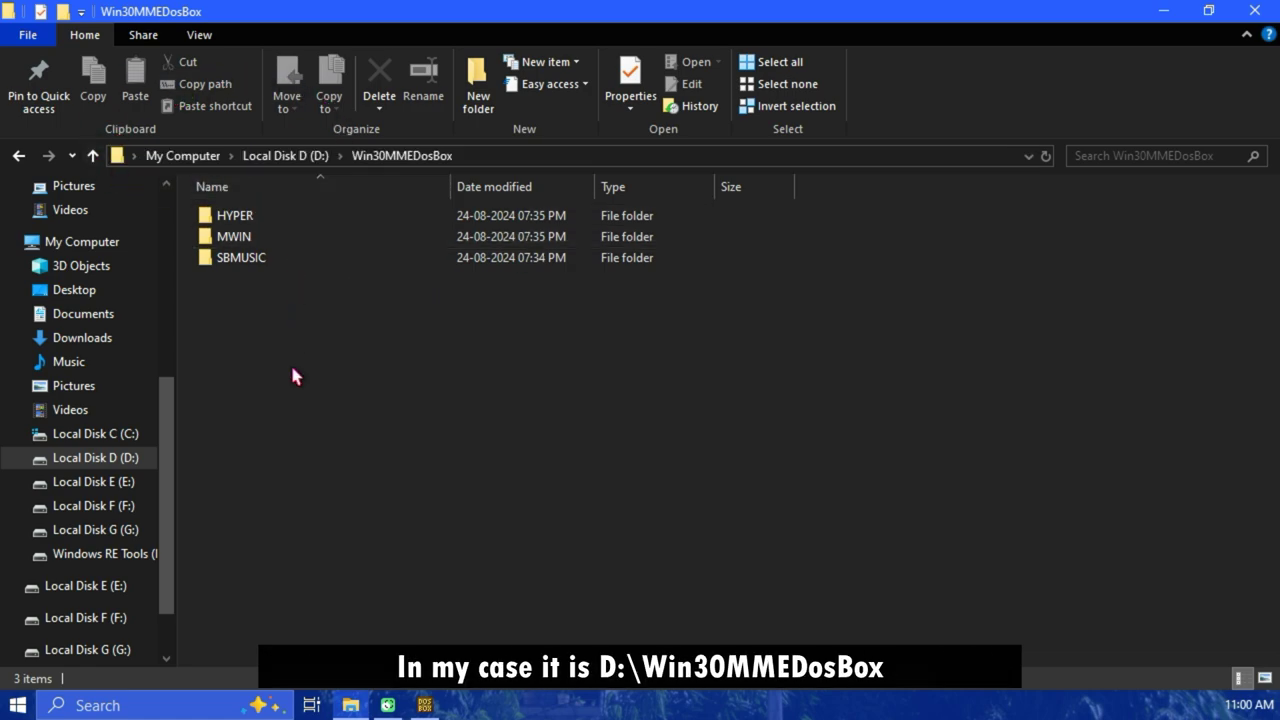
{"action": "left_click", "coordinate": [1273, 18]}
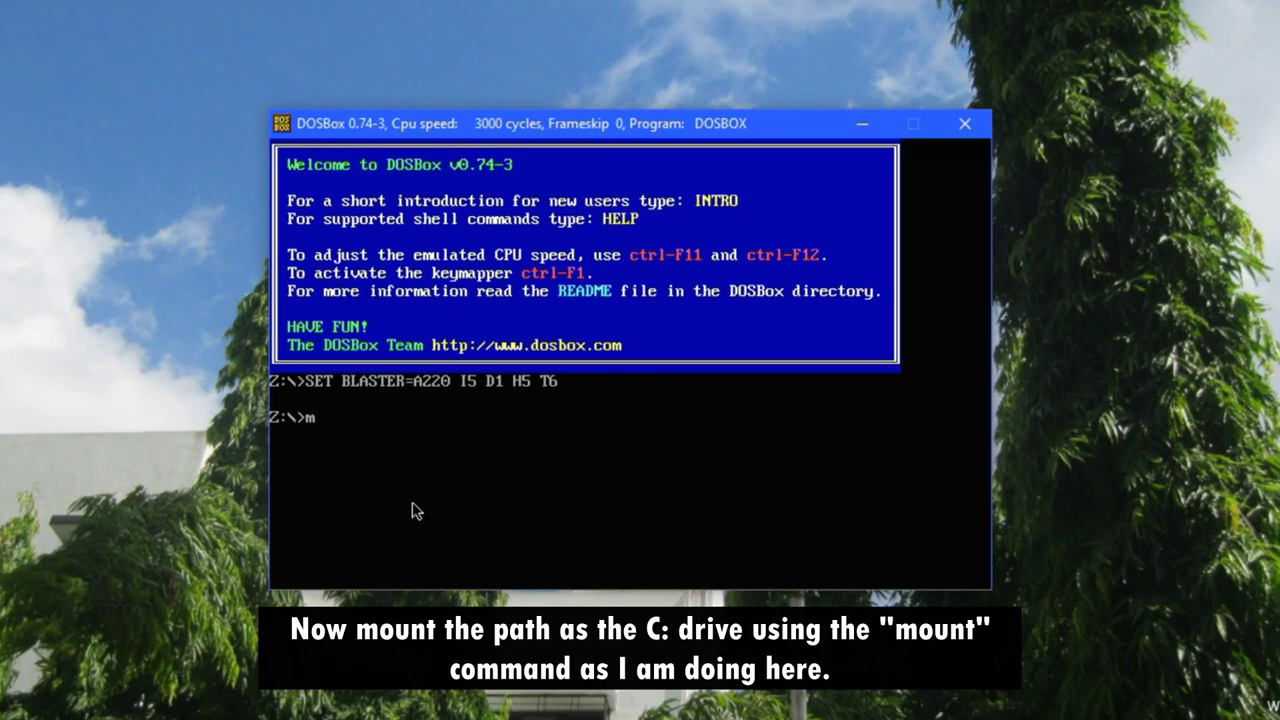
{"action": "type", "text": "mount "}
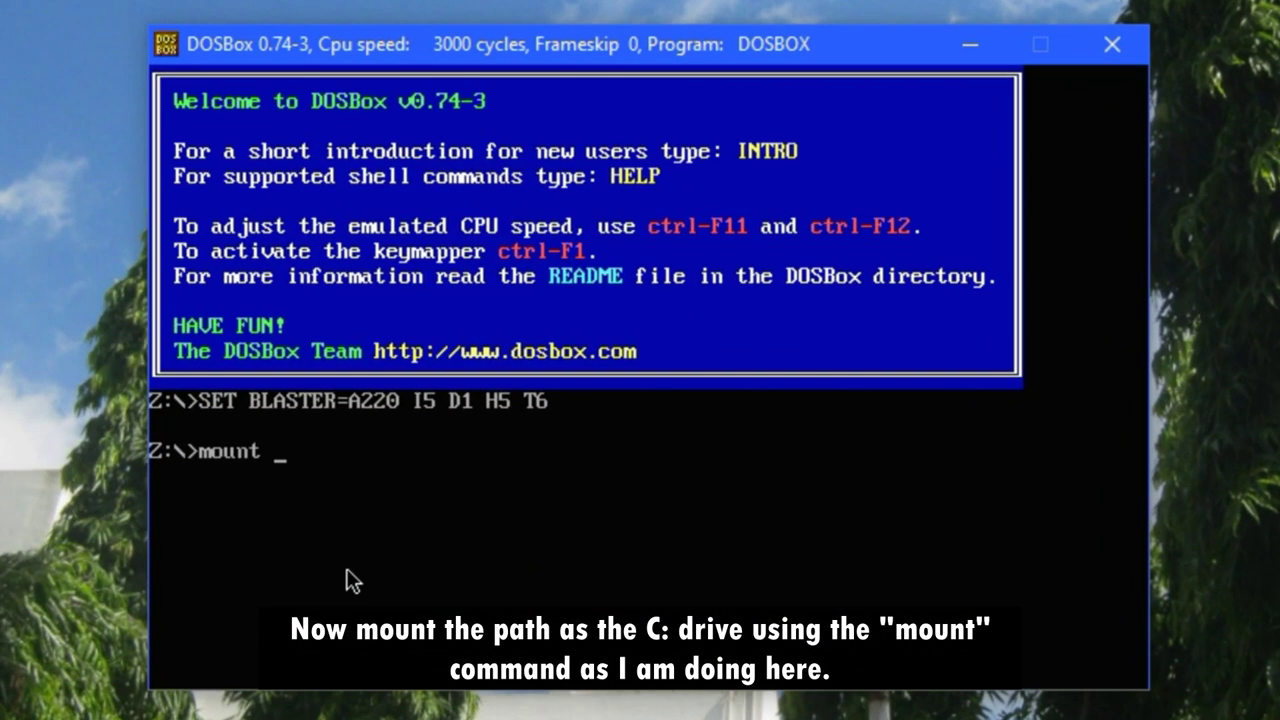
{"action": "type", "text": "c D:\\Win"}
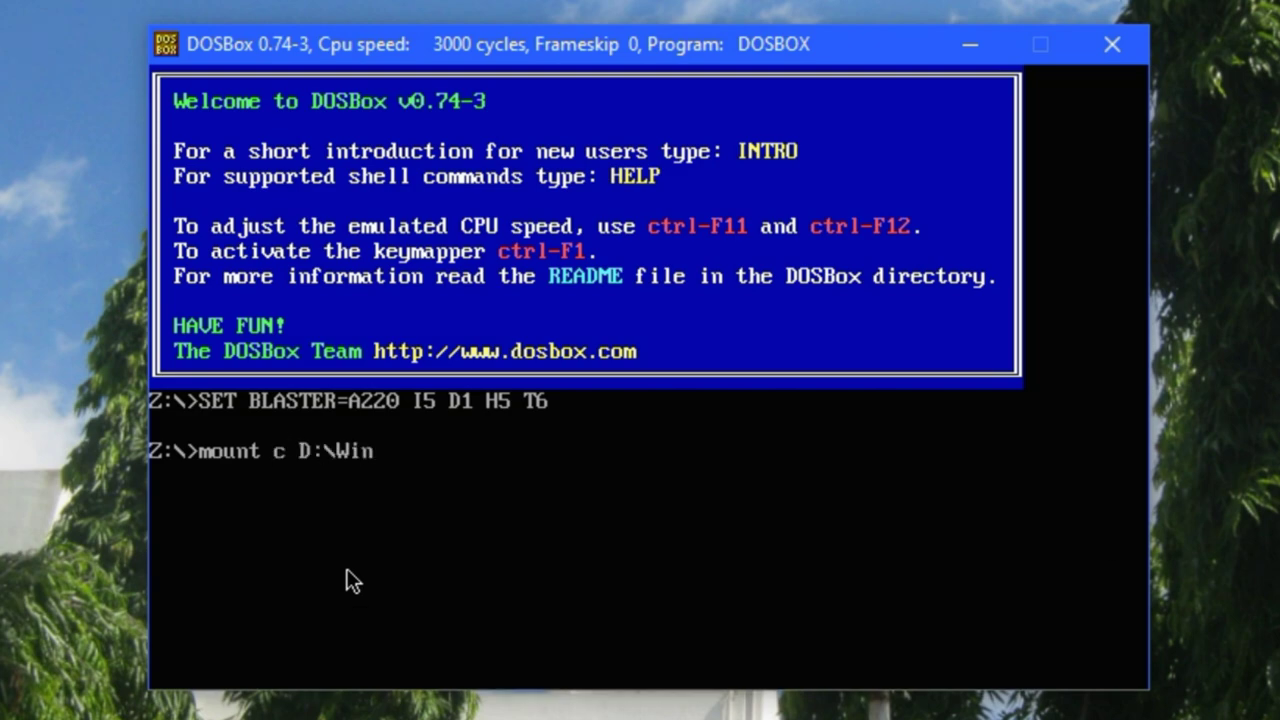
{"action": "type", "text": "30MME"}
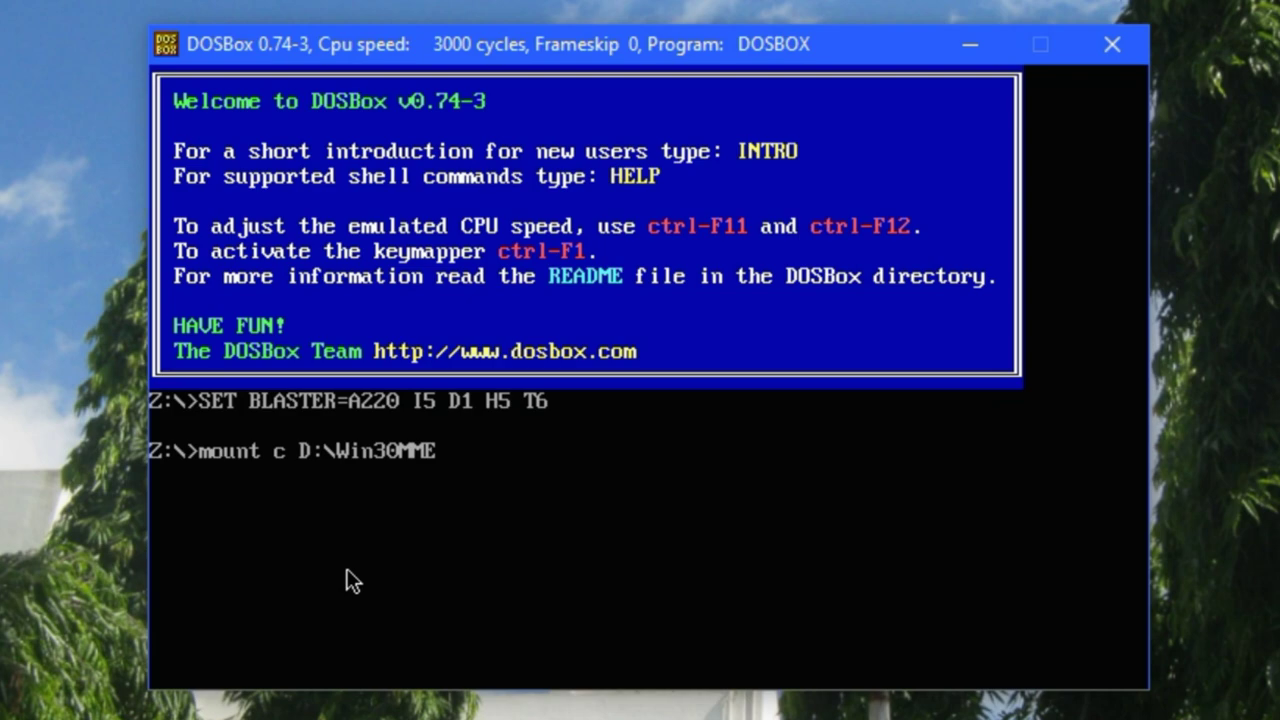
{"action": "type", "text": "DosBox"}
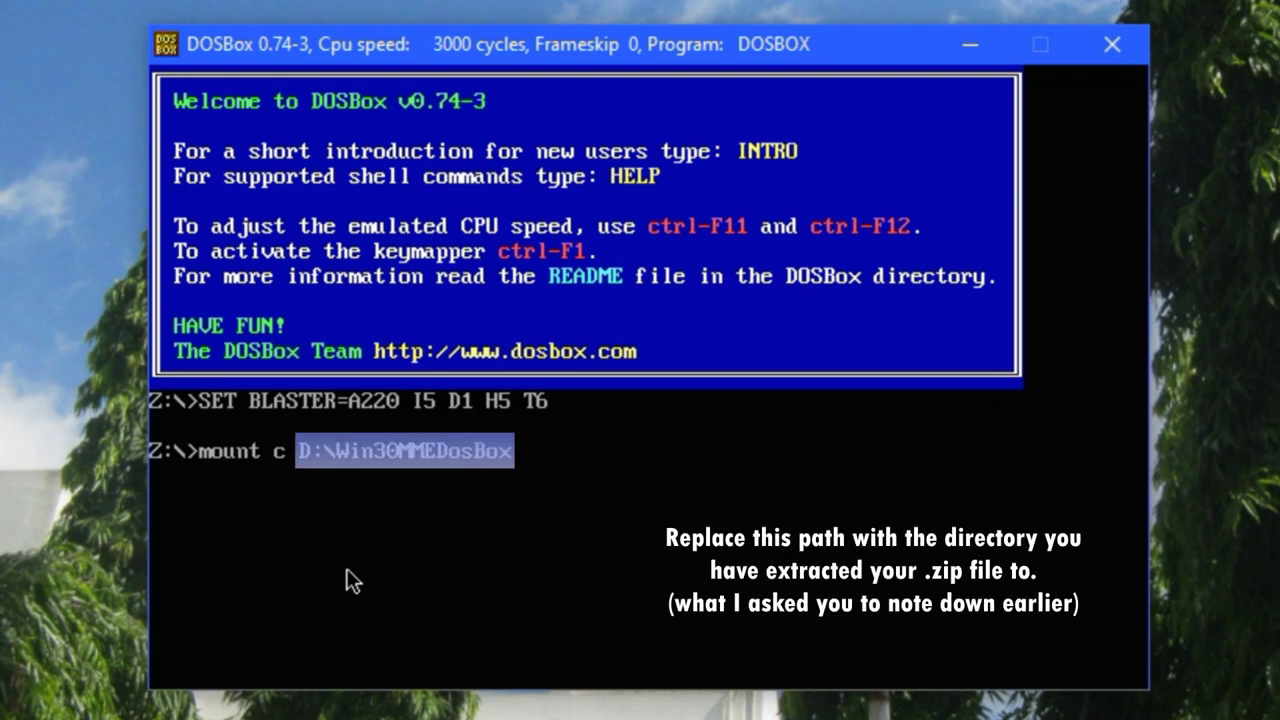
{"action": "key", "text": "Return"}
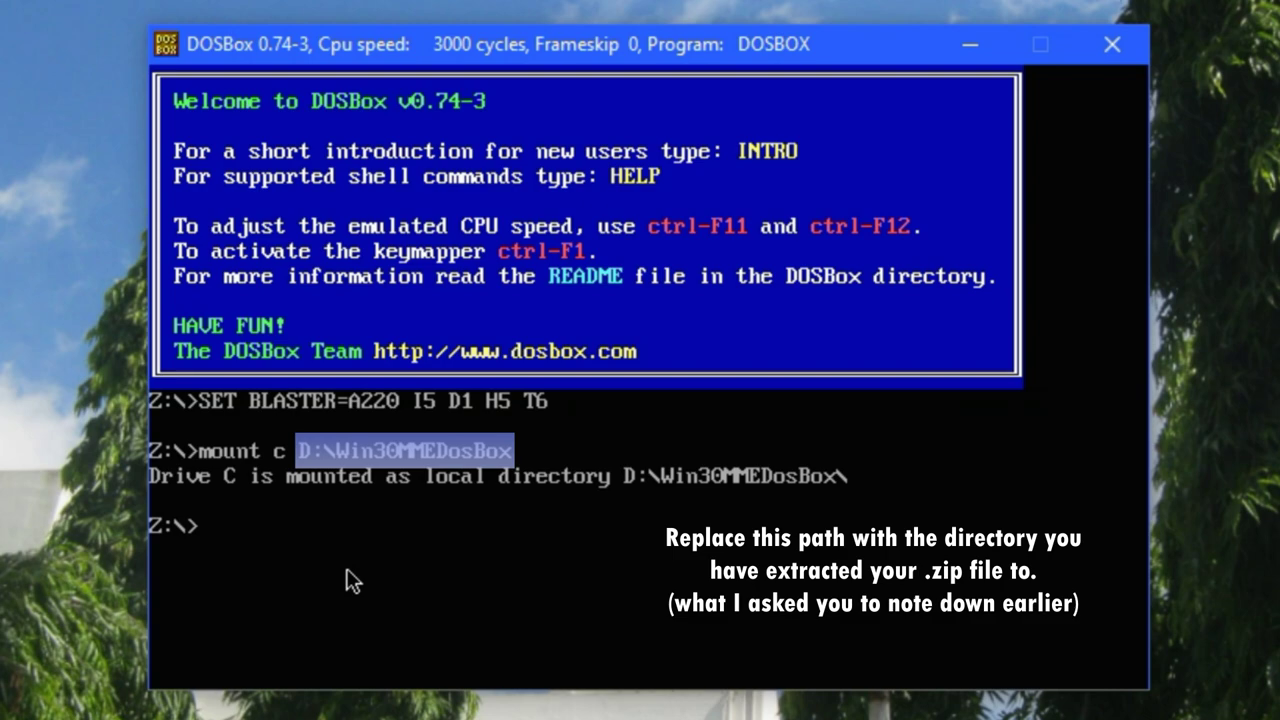
Switch from drive Z: to drive C: and change to the mwin directory.
{"action": "type", "text": "cd mwin"}
{"action": "key", "text": "Return"}
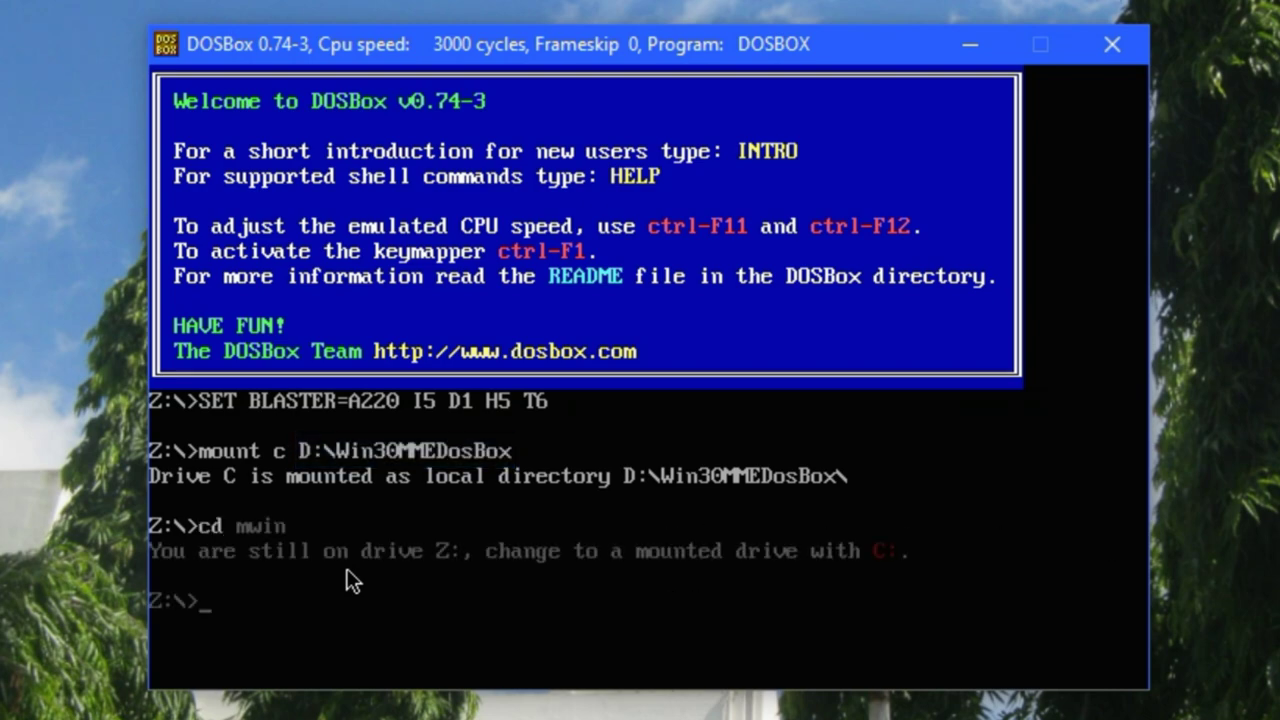
{"action": "type", "text": "C:"}
{"action": "key", "text": "Return"}
{"action": "type", "text": "cd"}
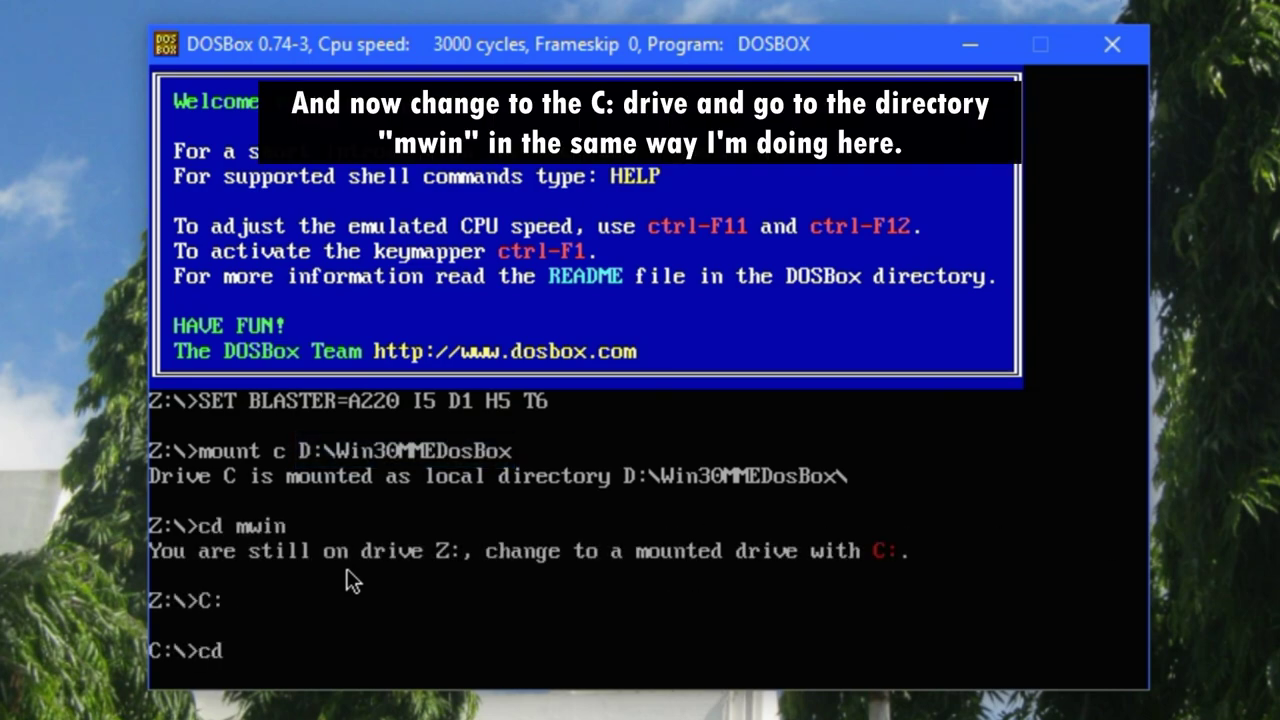
{"action": "type", "text": " mwin"}
{"action": "key", "text": "Return"}
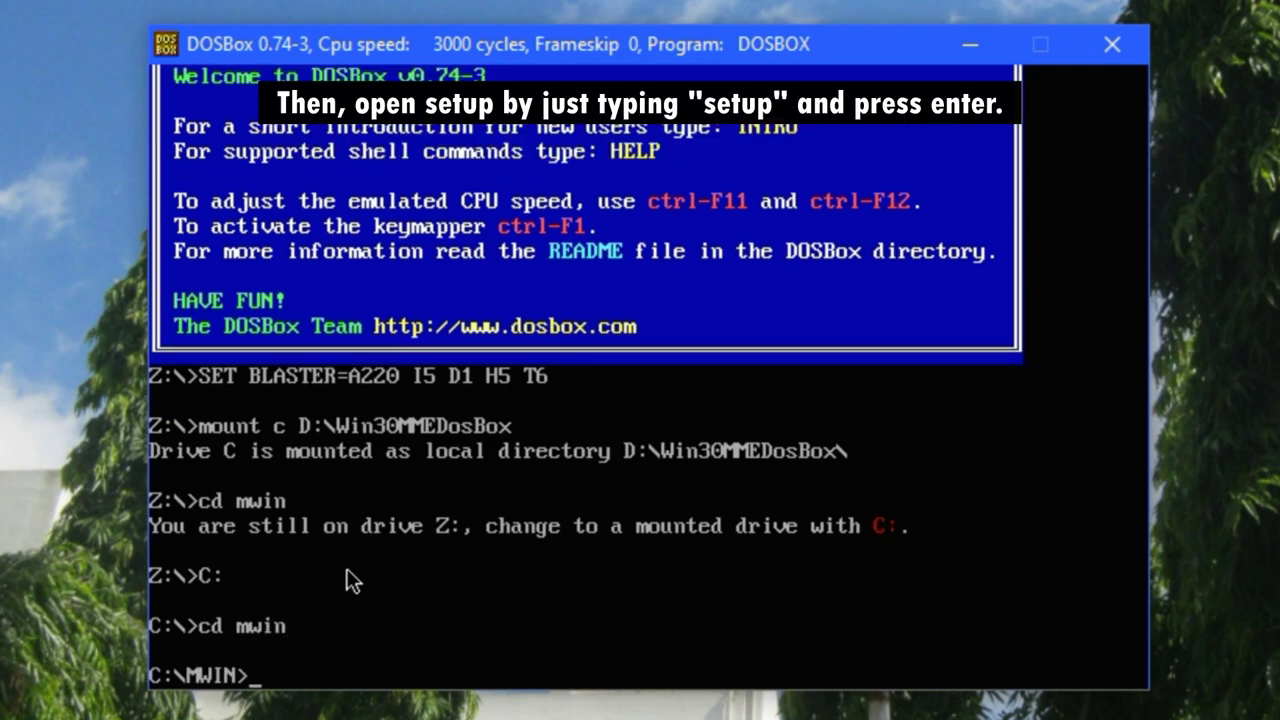
Run setup from the MWIN directory and accept C:\MWINDOWS as the installation directory.
{"action": "type", "text": "setup"}
{"action": "key", "text": "Return"}
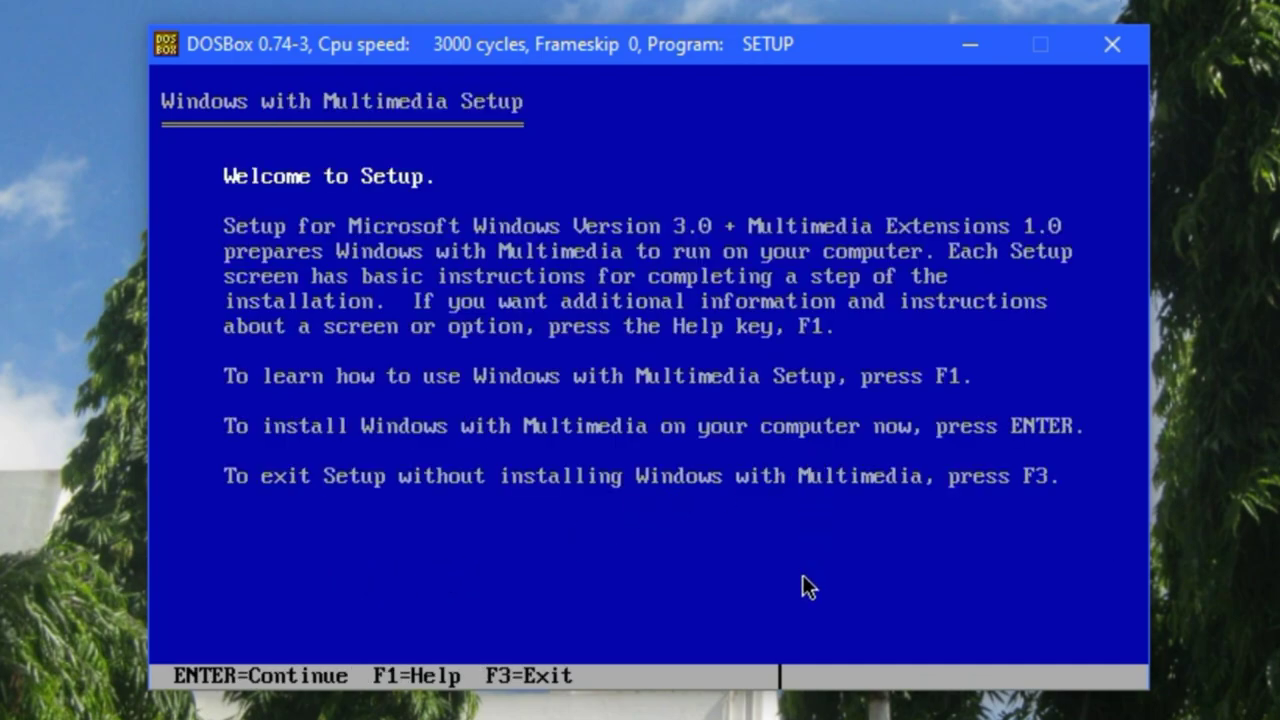
{"action": "key", "text": "Return"}
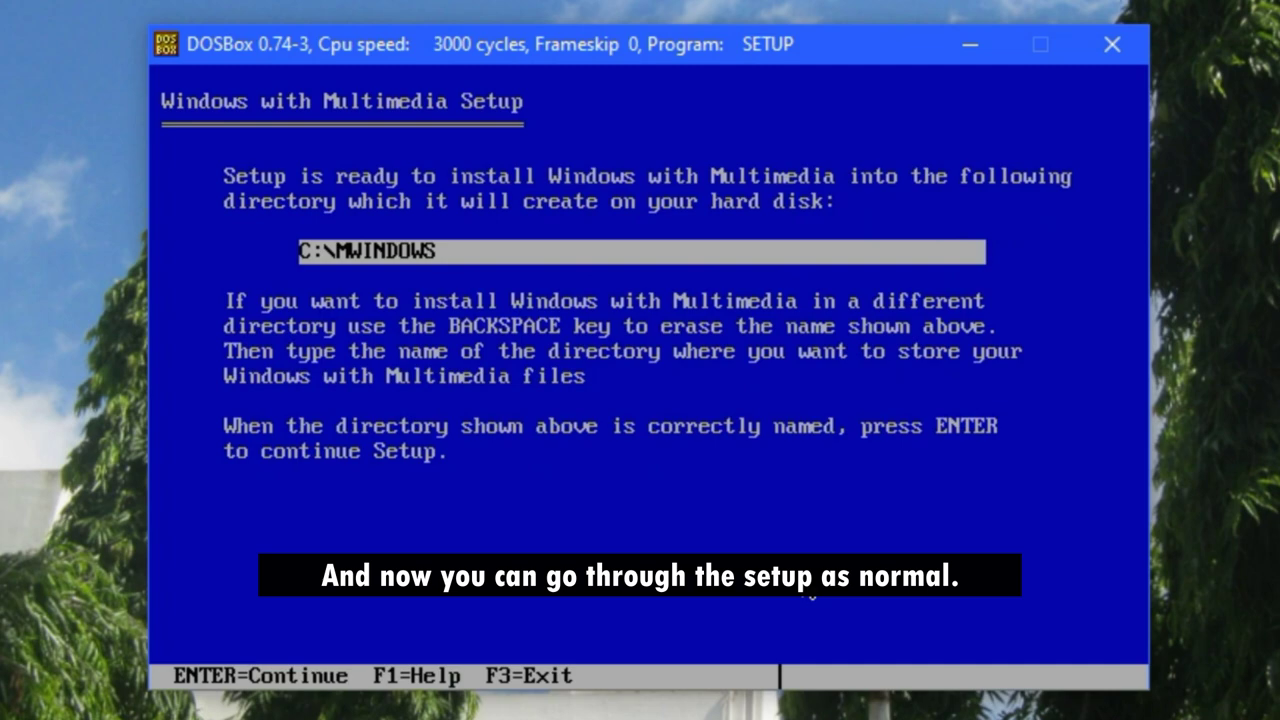
{"action": "key", "text": "Return"}
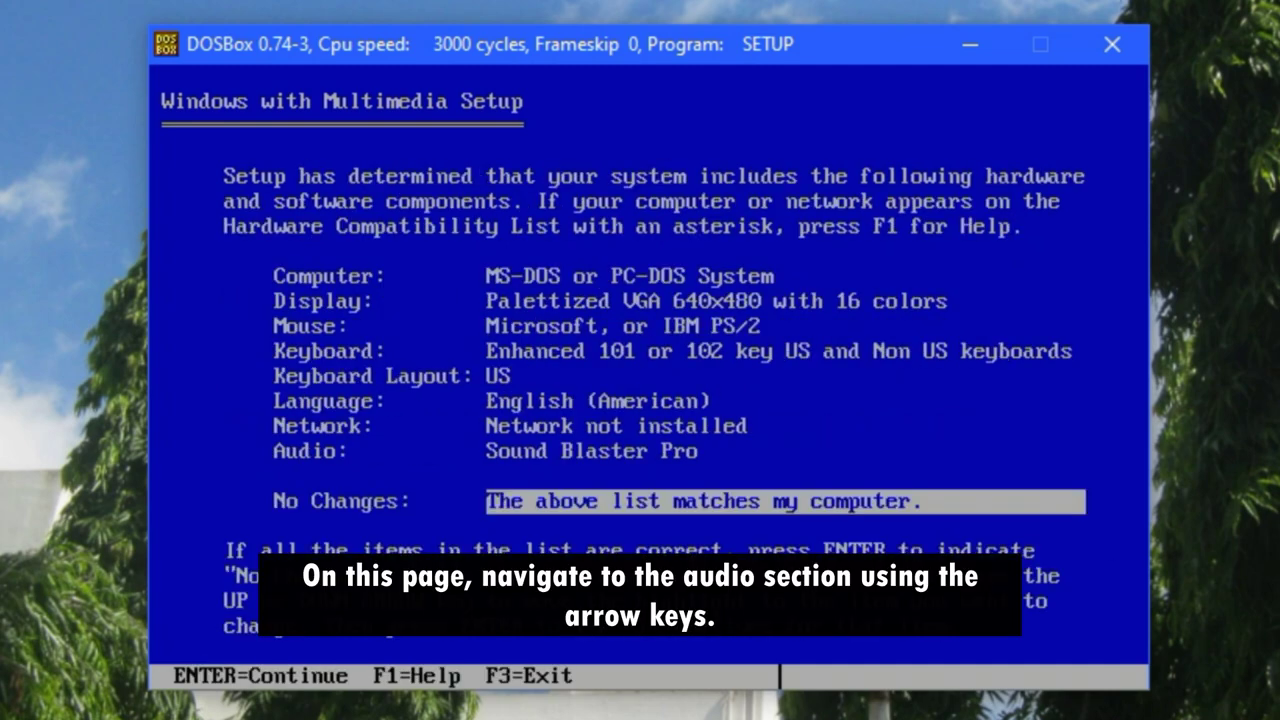
Set the audio board in the Setup hardware list to Sound Blaster 1.5.
{"action": "key", "text": "Up"}
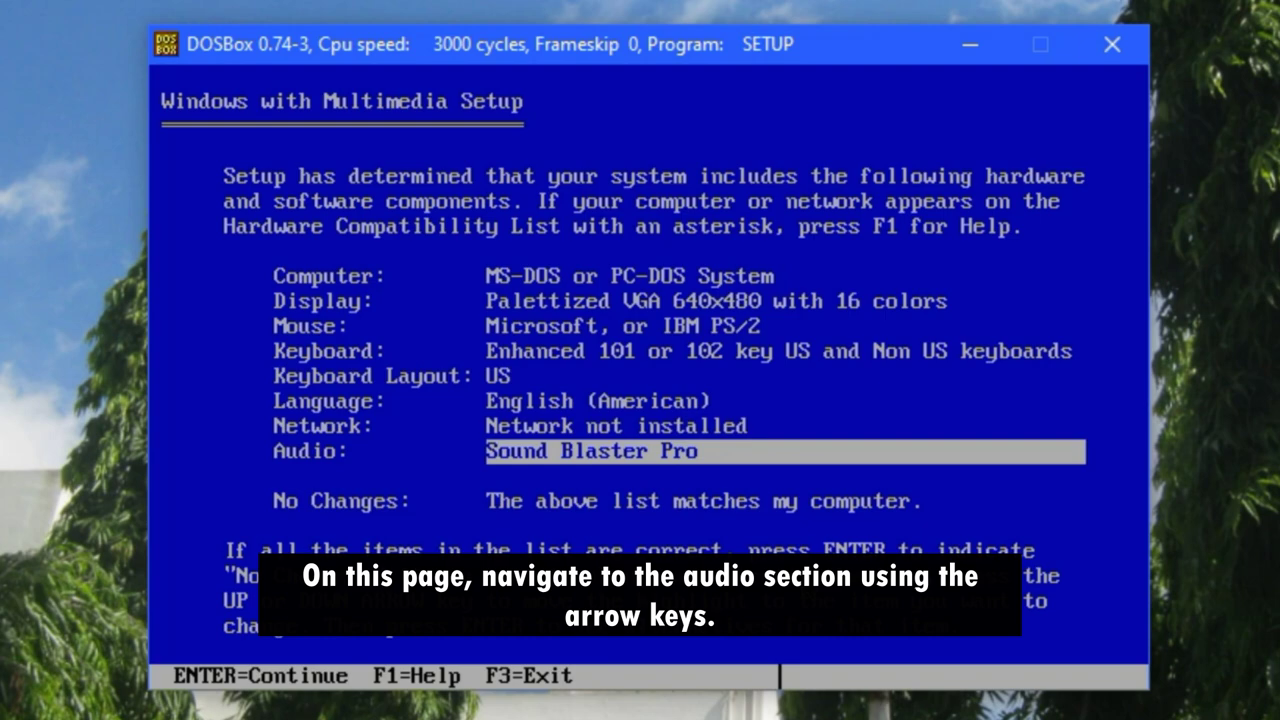
{"action": "key", "text": "Up"}
{"action": "key", "text": "Up"}
{"action": "key", "text": "Up"}
{"action": "key", "text": "Up"}
{"action": "key", "text": "Up"}
{"action": "key", "text": "Up"}
{"action": "key", "text": "Up"}
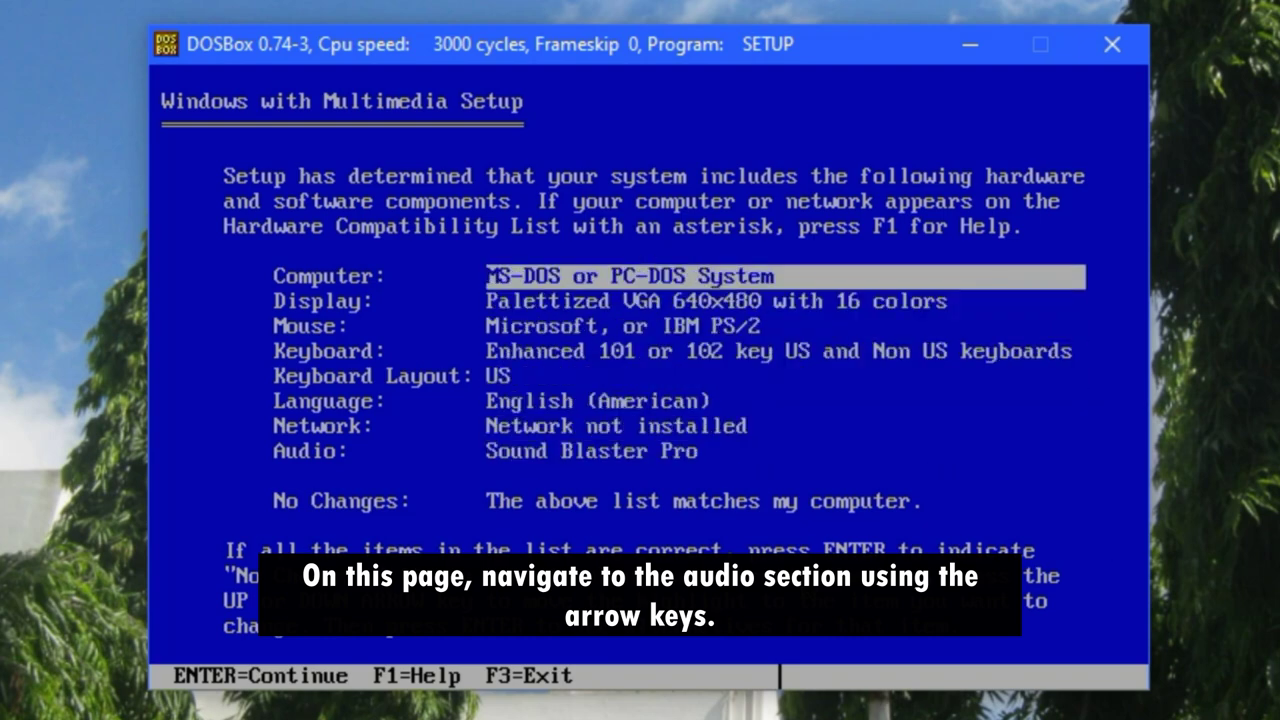
{"action": "key", "text": "Down"}
{"action": "key", "text": "Down"}
{"action": "key", "text": "Down"}
{"action": "key", "text": "Down"}
{"action": "key", "text": "Down"}
{"action": "key", "text": "Down"}
{"action": "key", "text": "Down"}
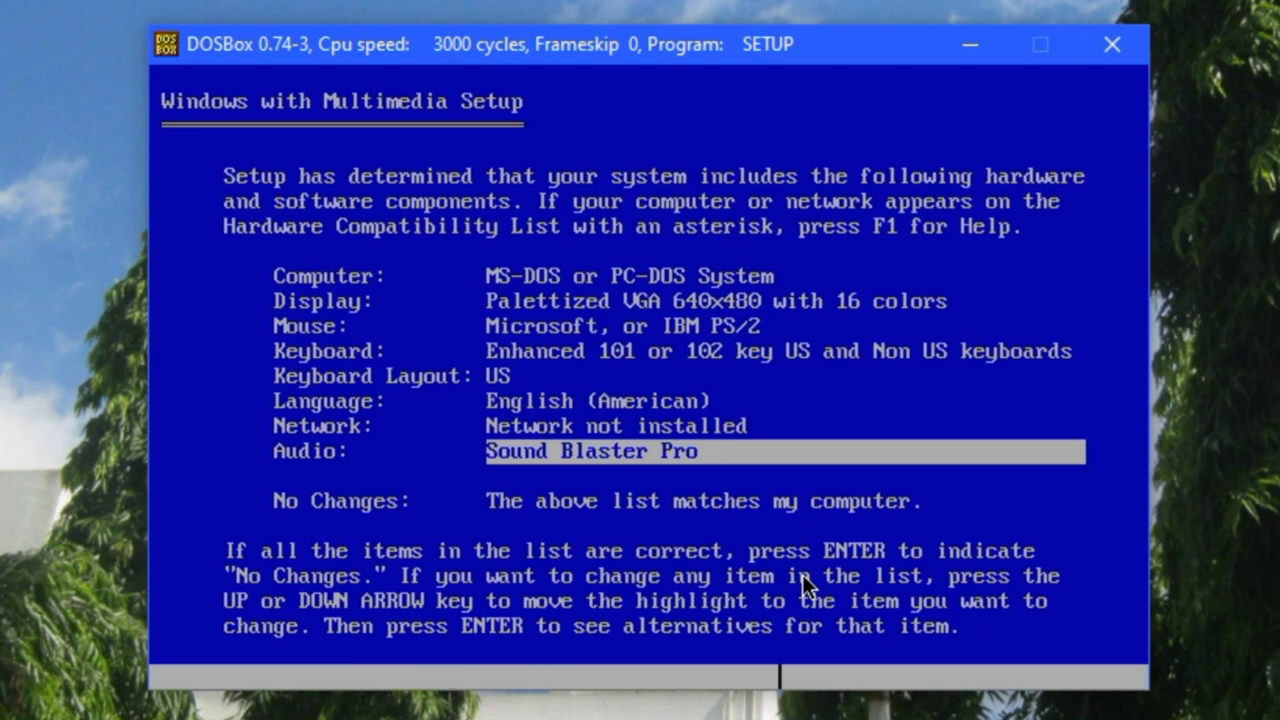
{"action": "key", "text": "Return"}
{"action": "key", "text": "Down"}
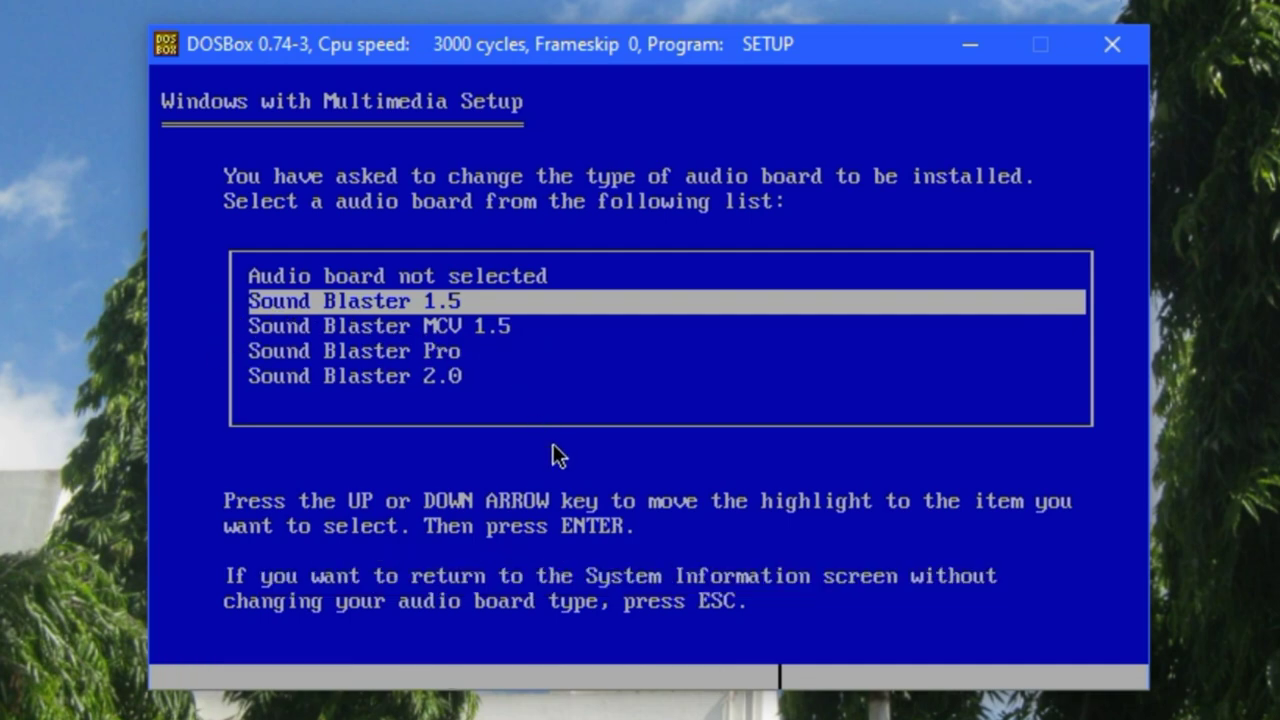
{"action": "key", "text": "Return"}
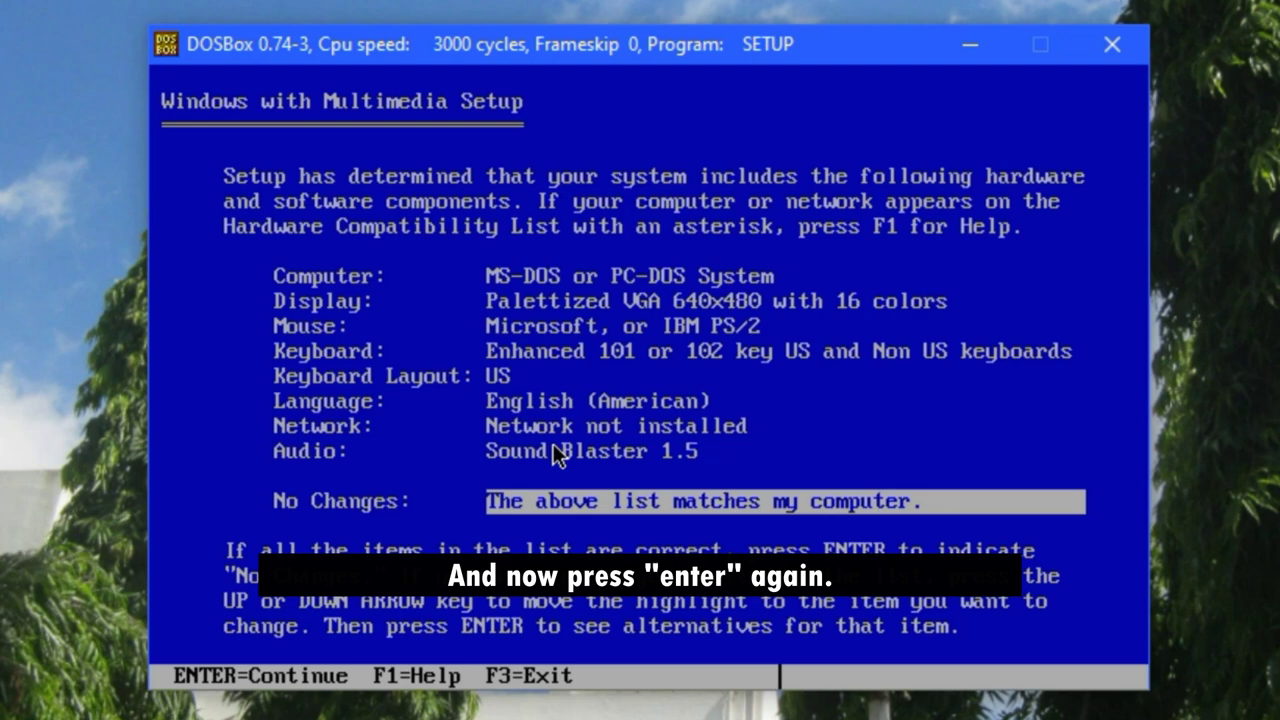
Accept the hardware list, use port 220 for the Sound Blaster 1.5, and continue to the graphical setup.
{"action": "key", "text": "Return"}
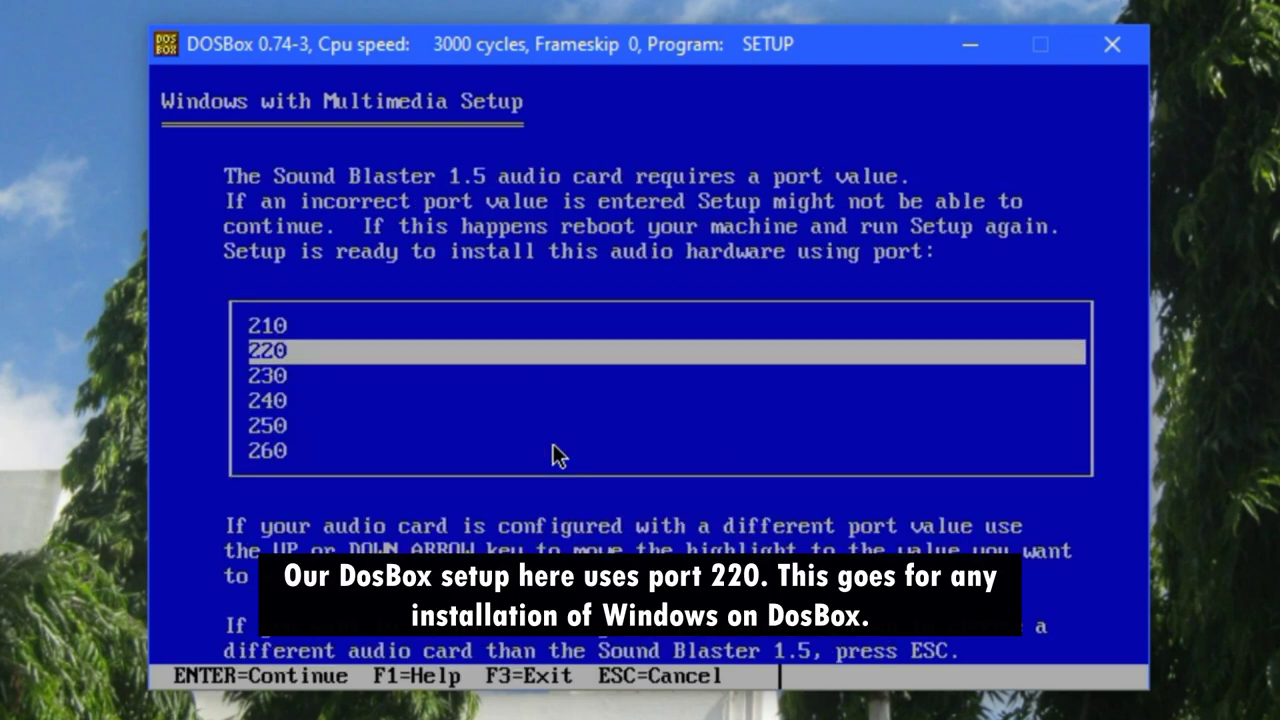
{"action": "key", "text": "Return"}
{"action": "key", "text": "Up"}
{"action": "key", "text": "Return"}
{"action": "key", "text": "Return"}
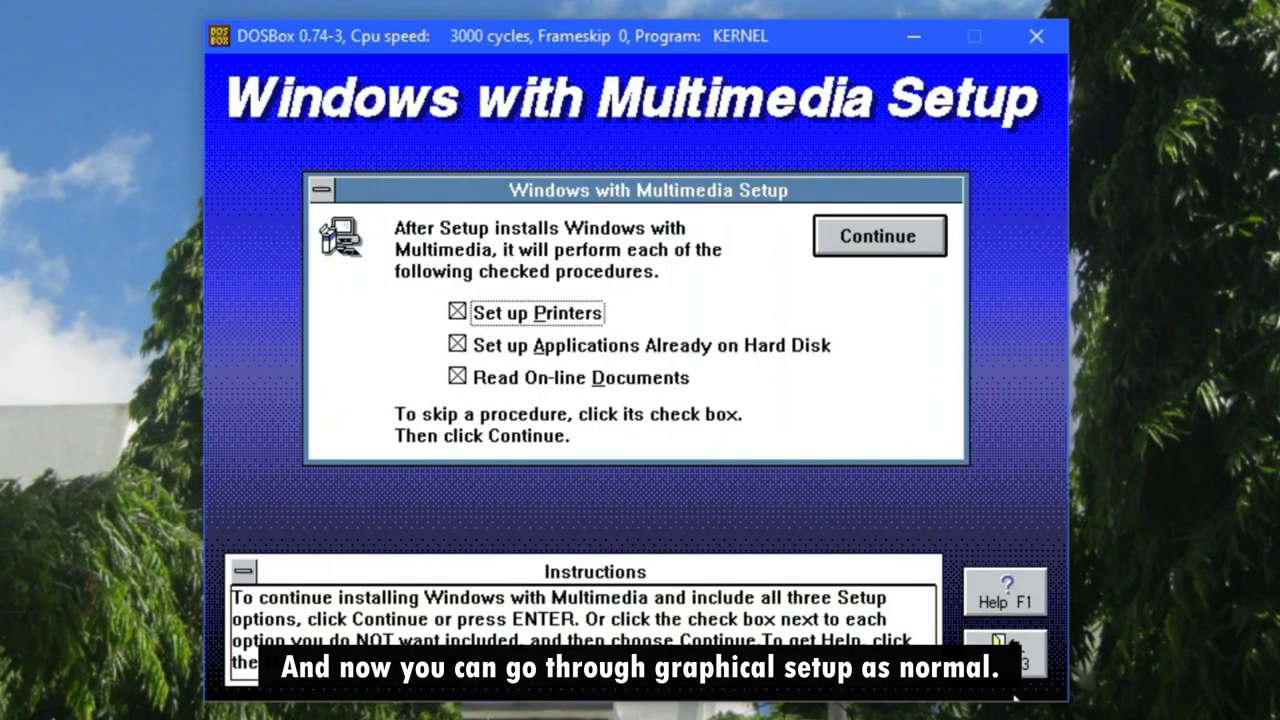
Skip printer setup and set up all applications found on all drives for use with Windows.
{"action": "left_click", "coordinate": [558, 312]}
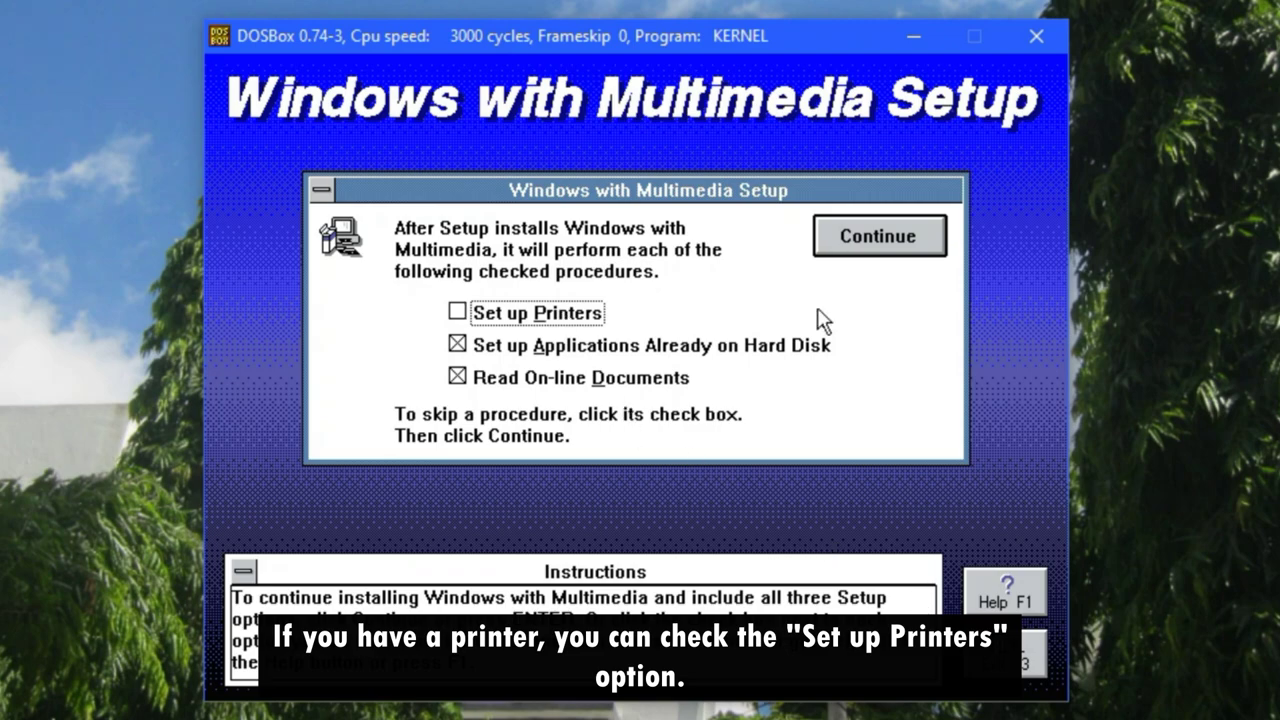
{"action": "left_click", "coordinate": [905, 244]}
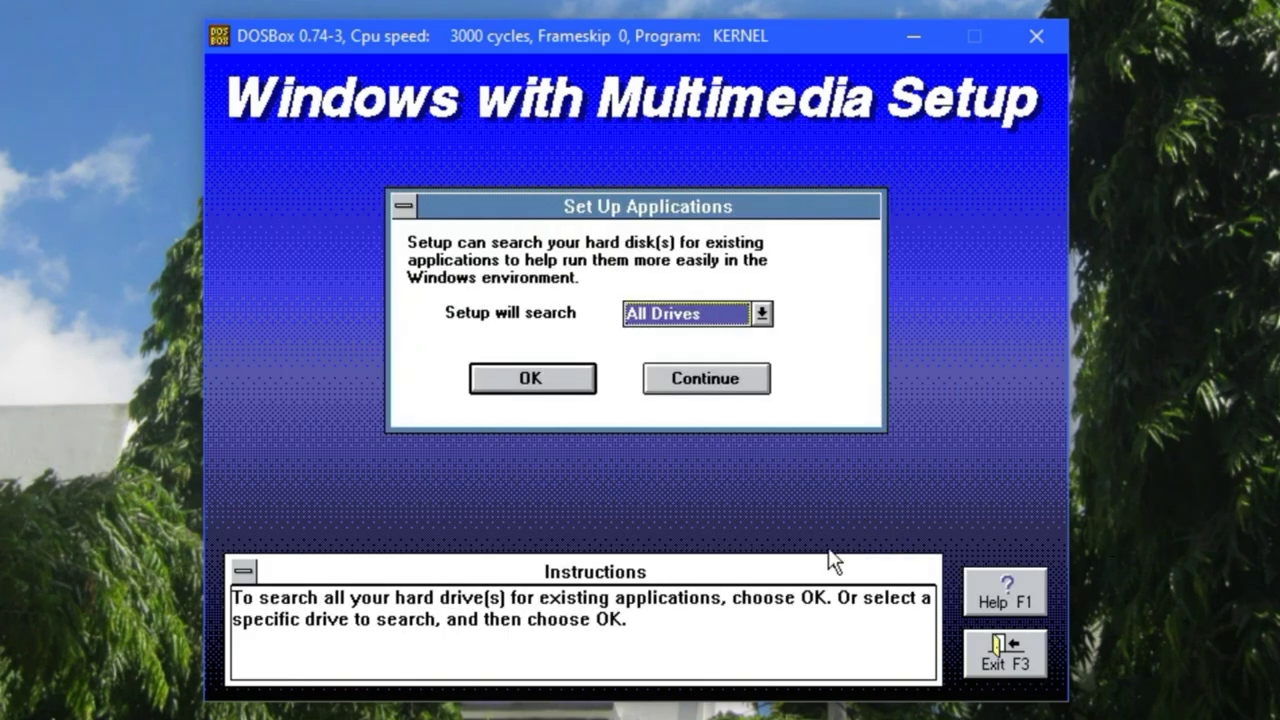
{"action": "left_click", "coordinate": [560, 376]}
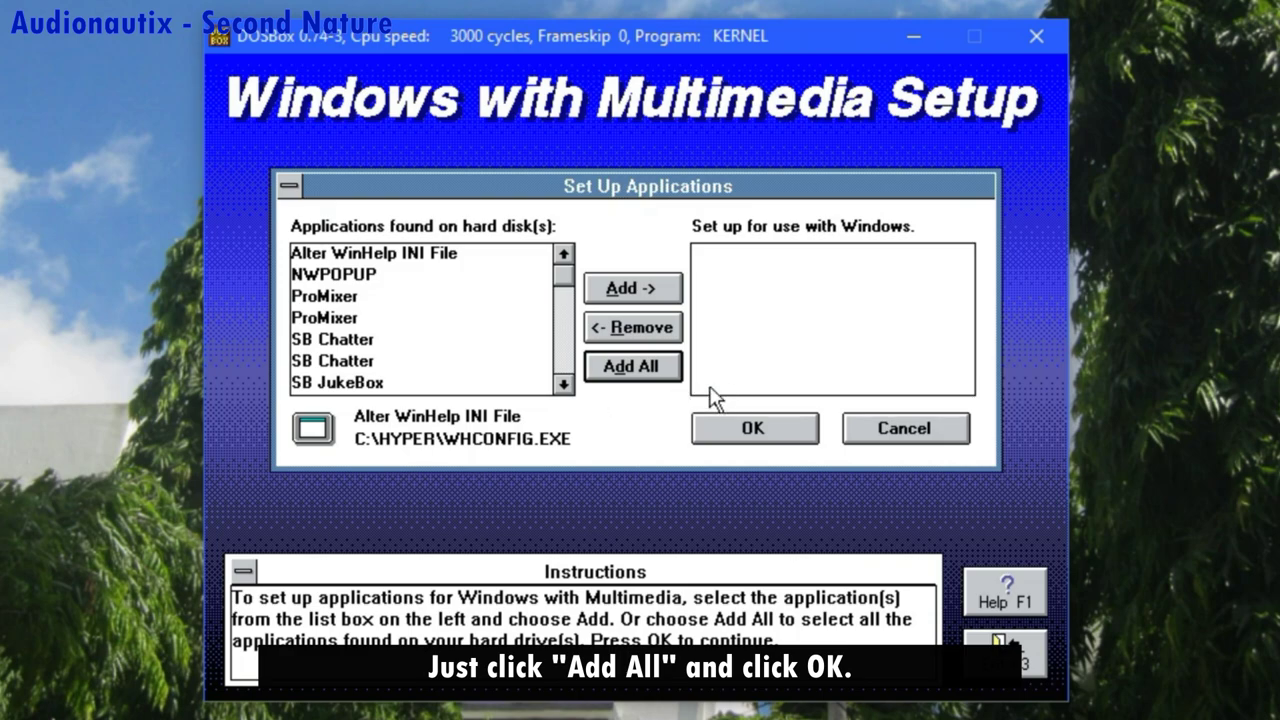
{"action": "left_click", "coordinate": [658, 368]}
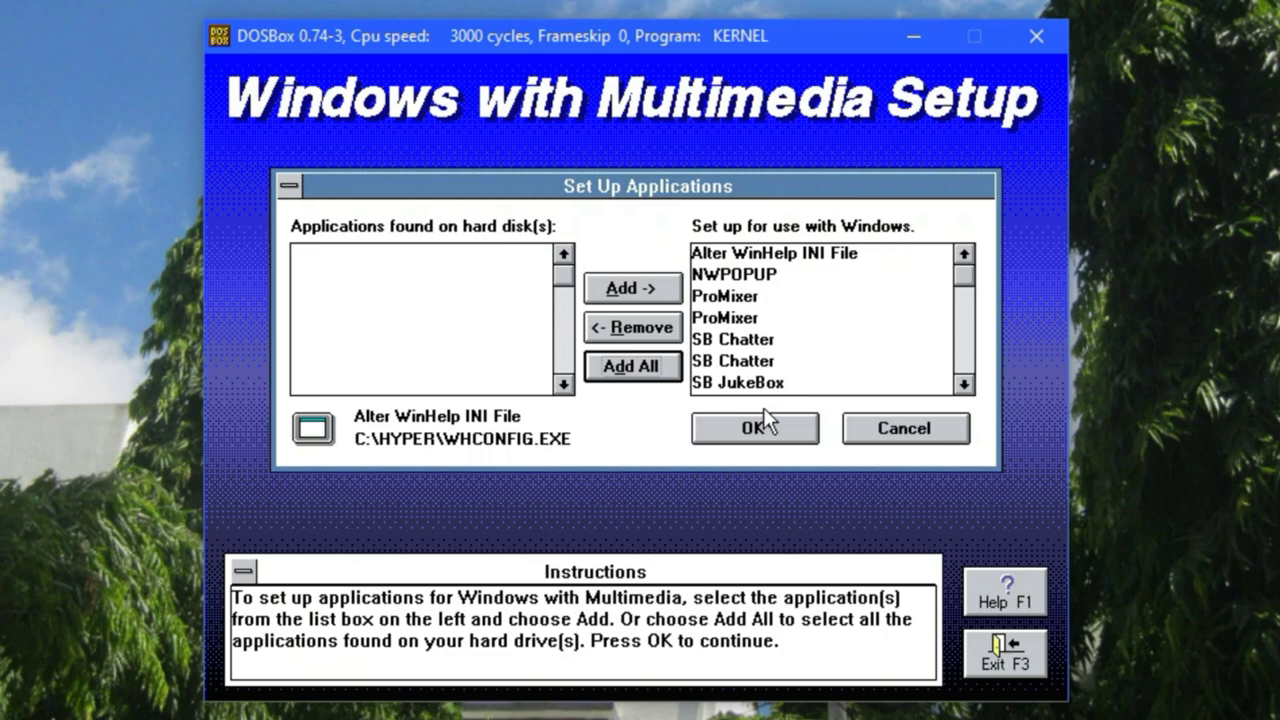
{"action": "left_click", "coordinate": [796, 429]}
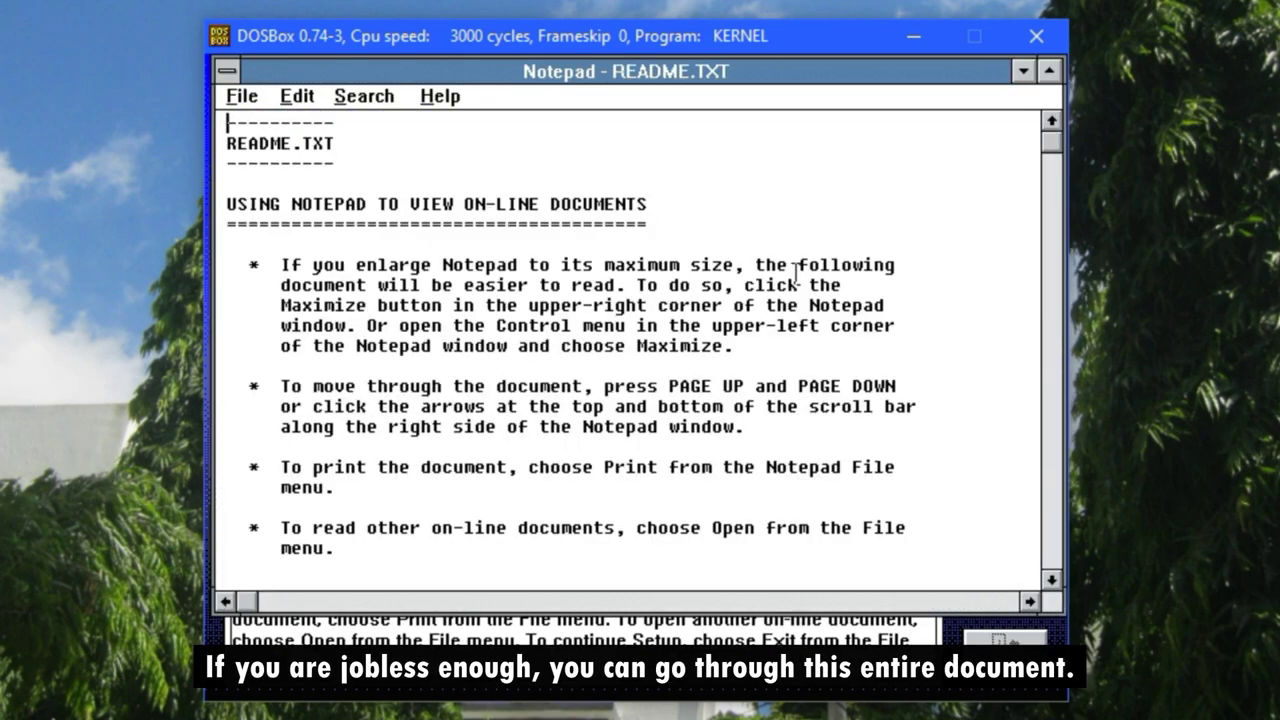
Close the README.TXT document and let Setup make all modifications to CONFIG.SYS and AUTOEXEC.BAT.
{"action": "double_click", "coordinate": [227, 72]}
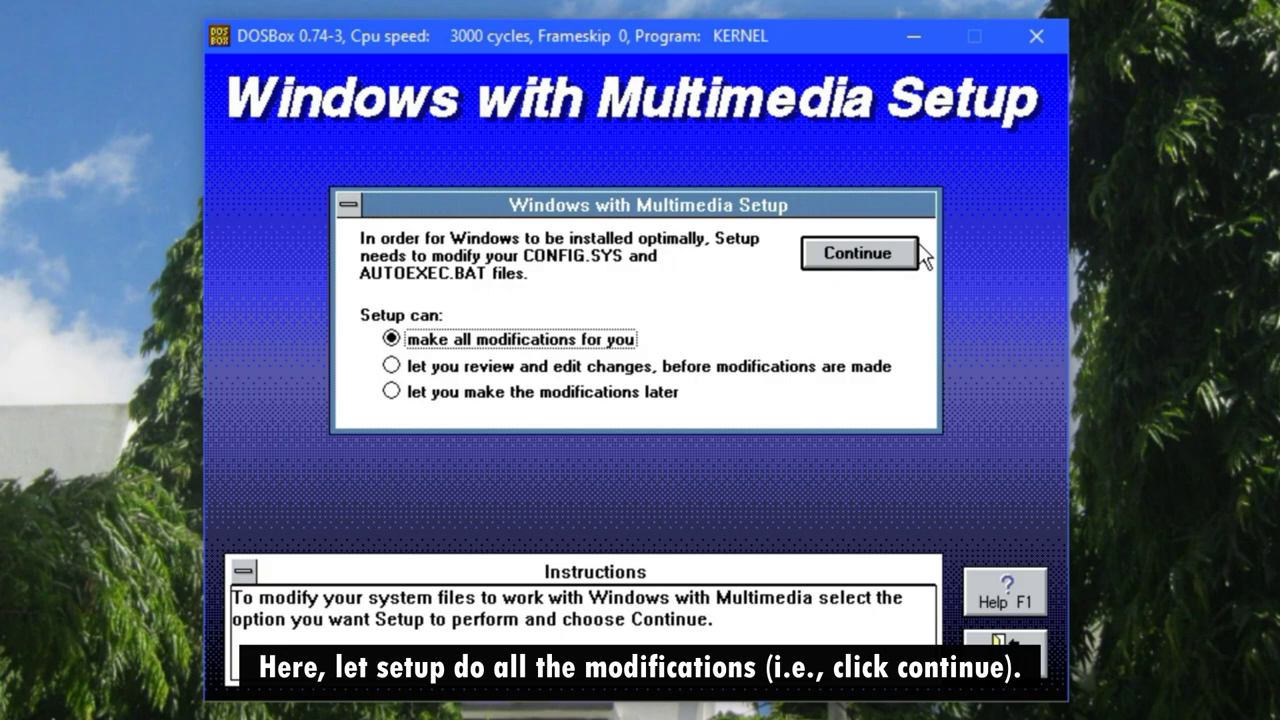
{"action": "left_click", "coordinate": [832, 247]}
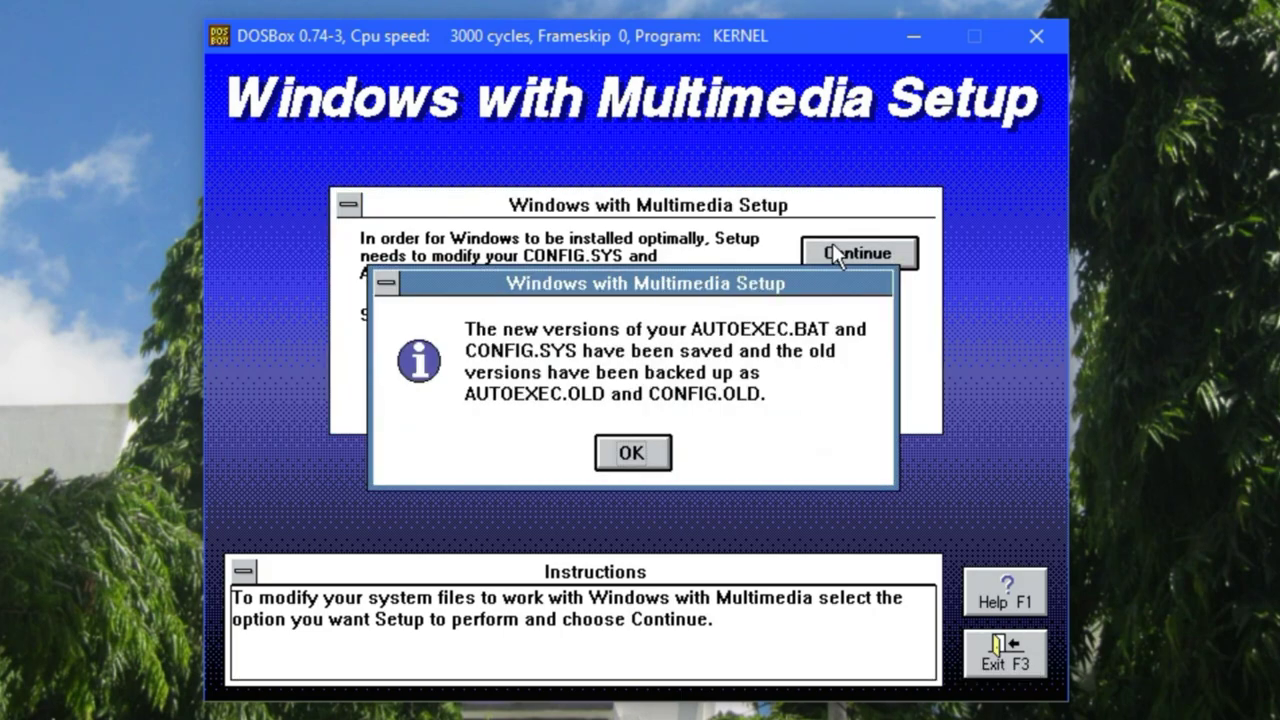
{"action": "left_click", "coordinate": [635, 452]}
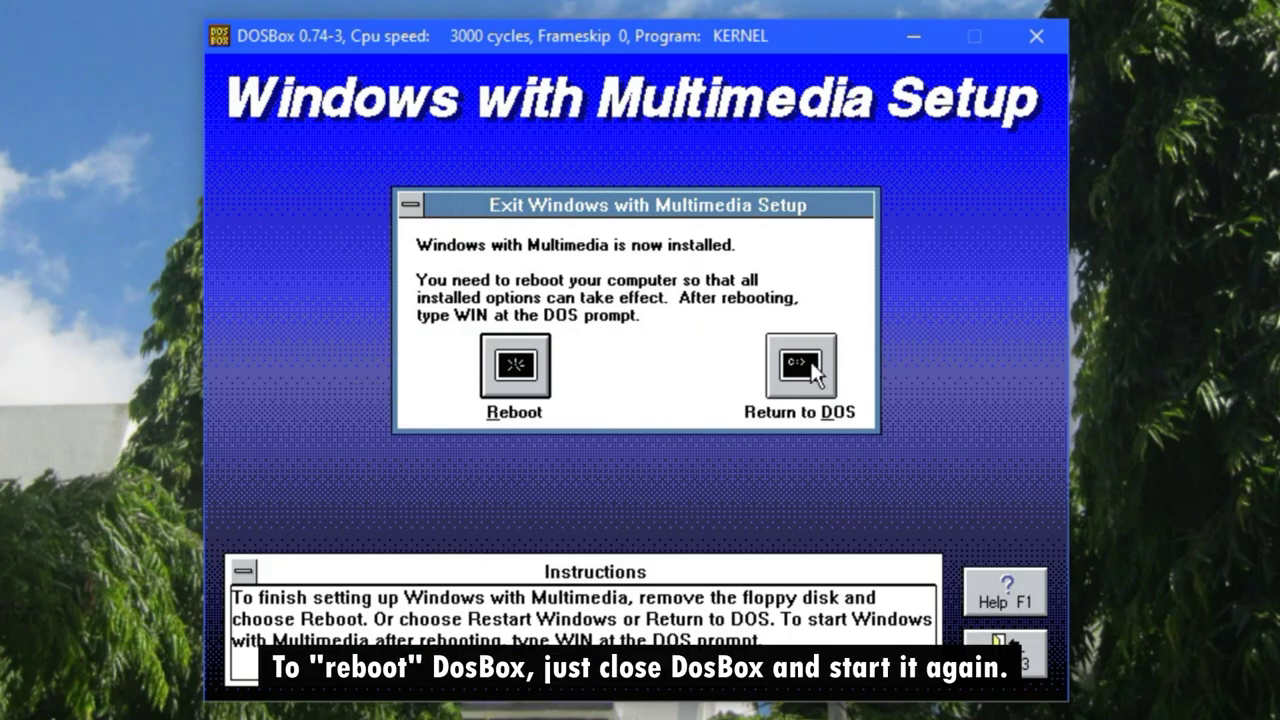
Finish Setup with the Reboot option and mount D:\Win30MMEDosBox as drive C in a restarted DOSBox.
{"action": "left_click", "coordinate": [516, 370]}
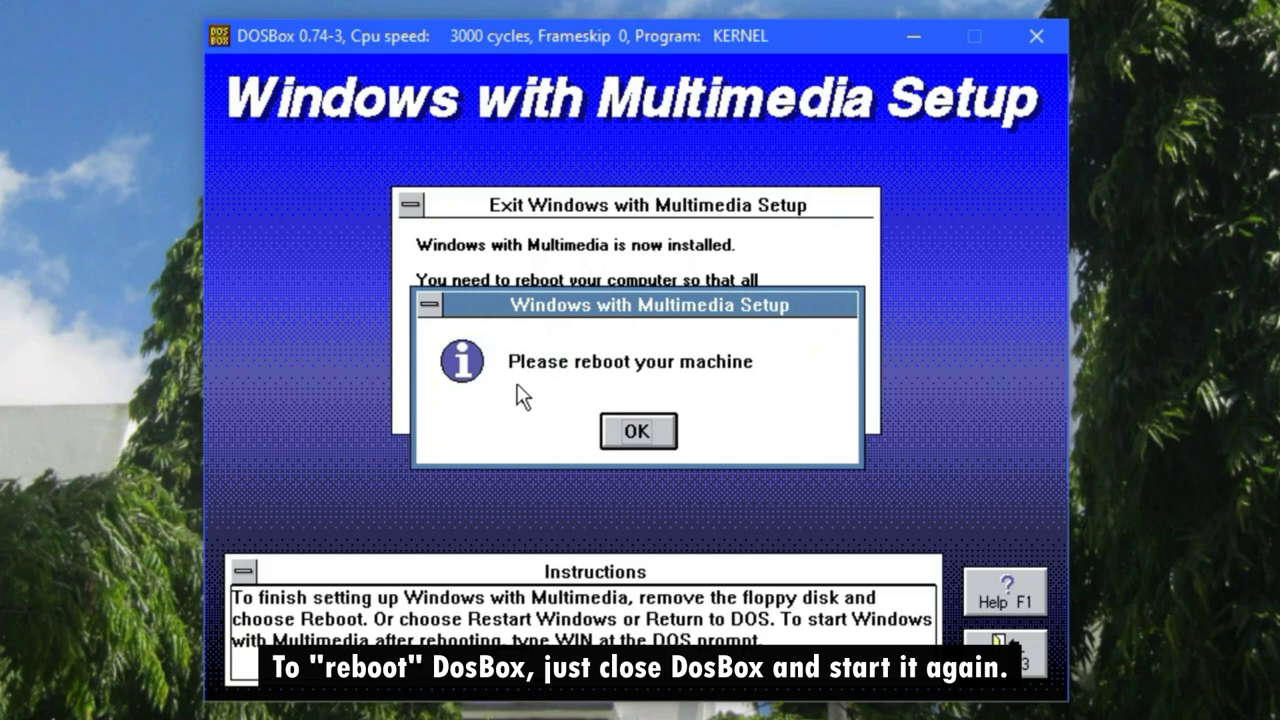
{"action": "left_click", "coordinate": [646, 448]}
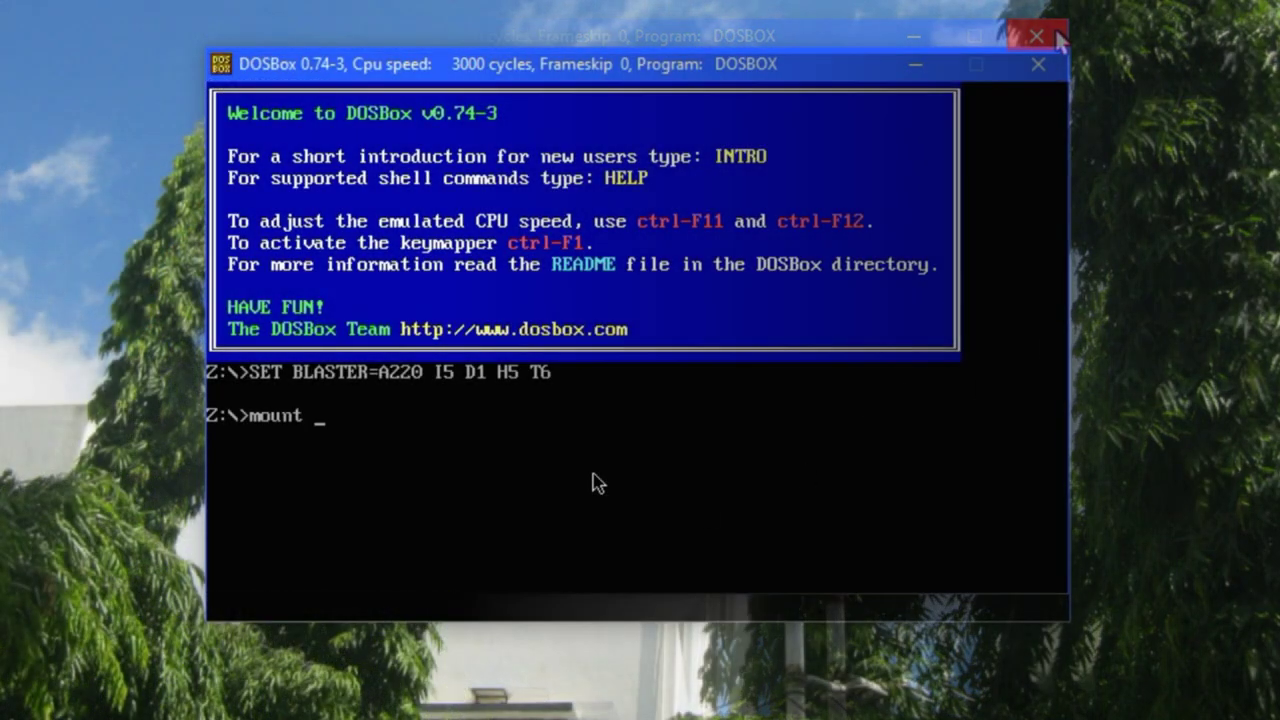
{"action": "type", "text": "c FD"}
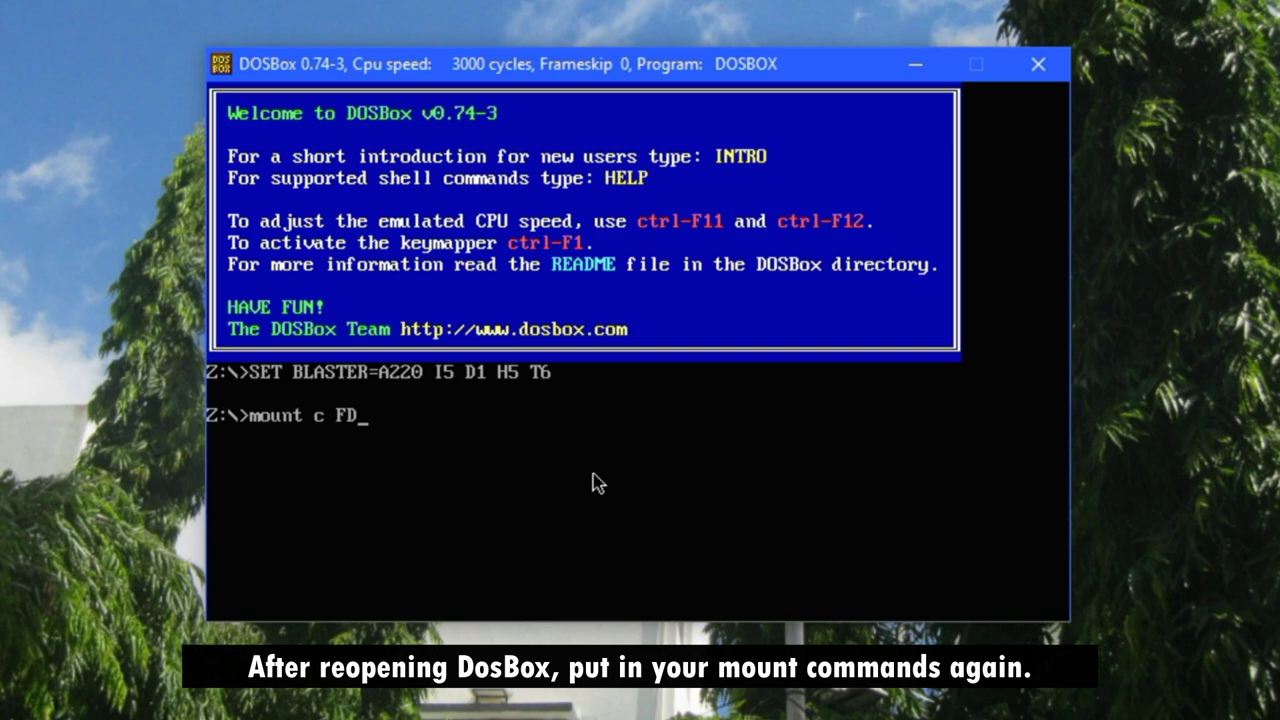
{"action": "key", "text": "BackSpace"}
{"action": "key", "text": "BackSpace"}
{"action": "type", "text": "D:\\Win30"}
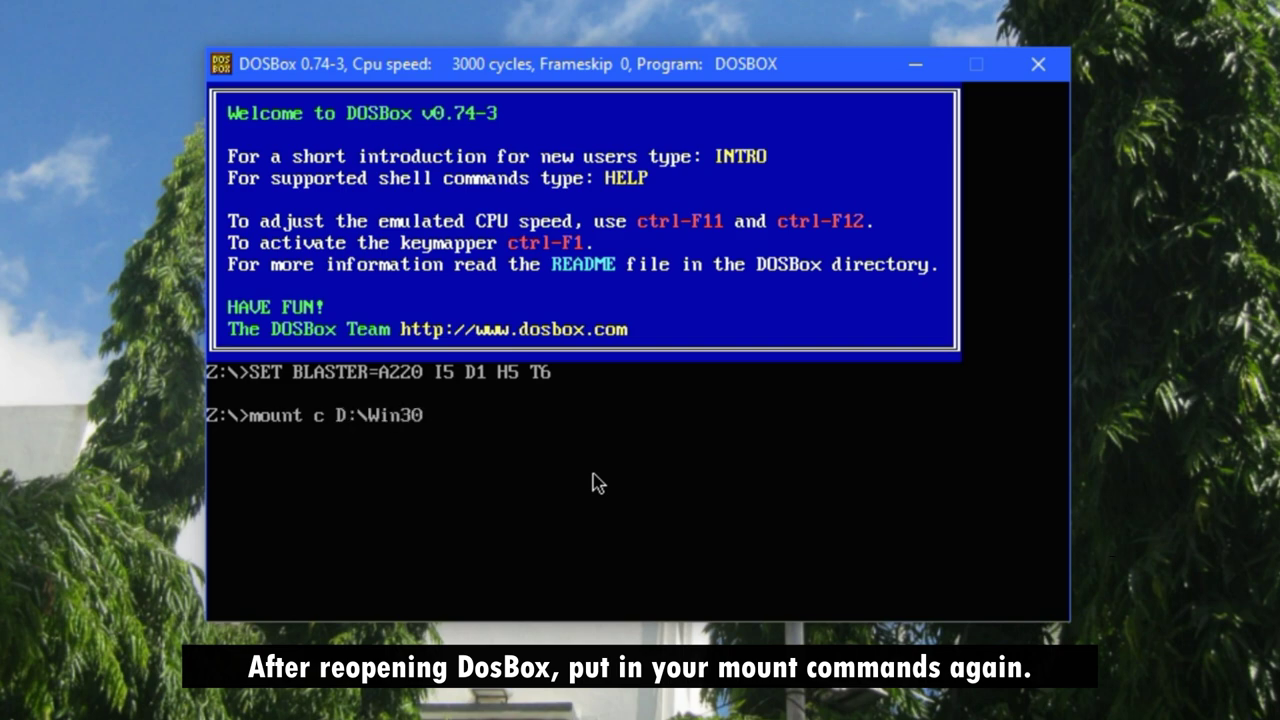
{"action": "type", "text": "MMEDosBox"}
{"action": "key", "text": "Return"}
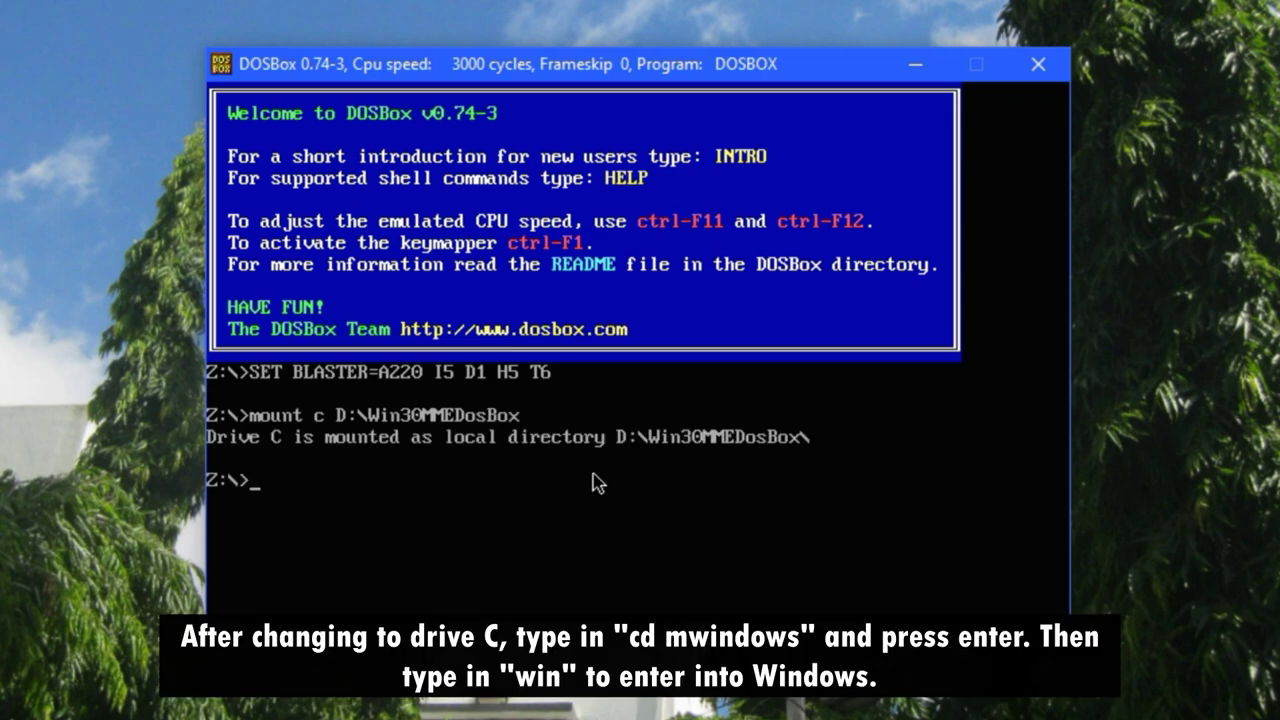
Start Windows with the win command from the mwindows directory on drive C.
{"action": "type", "text": "C:"}
{"action": "key", "text": "Return"}
{"action": "type", "text": "dir"}
{"action": "key", "text": "BackSpace"}
{"action": "key", "text": "BackSpace"}
{"action": "key", "text": "BackSpace"}
{"action": "type", "text": "cd mwi"}
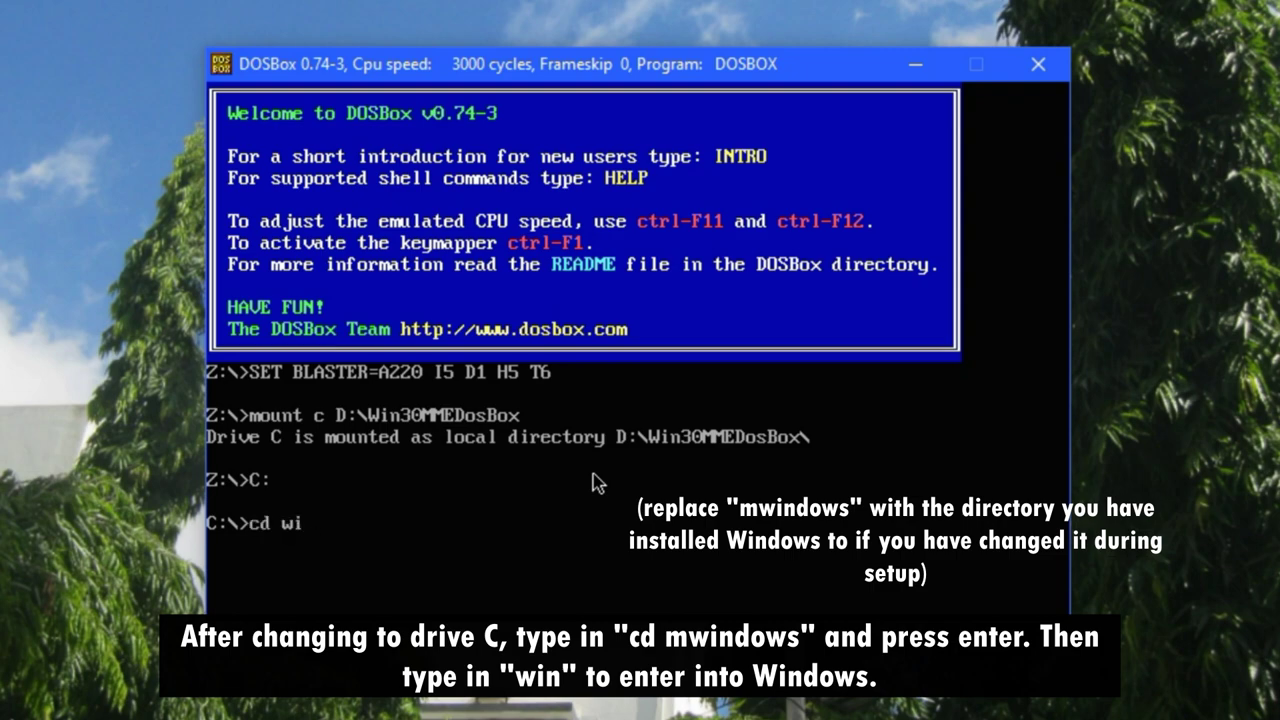
{"action": "key", "text": "BackSpace"}
{"action": "key", "text": "BackSpace"}
{"action": "type", "text": "mwindows"}
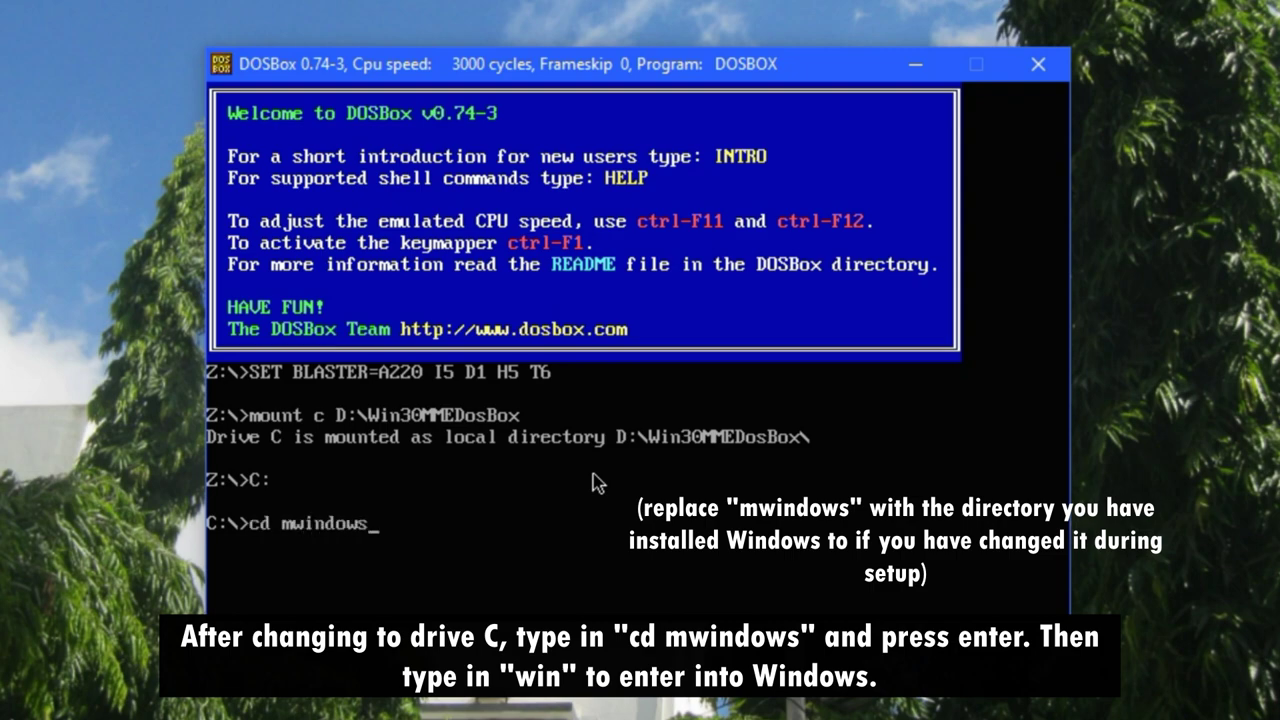
{"action": "key", "text": "Return"}
{"action": "type", "text": "win"}
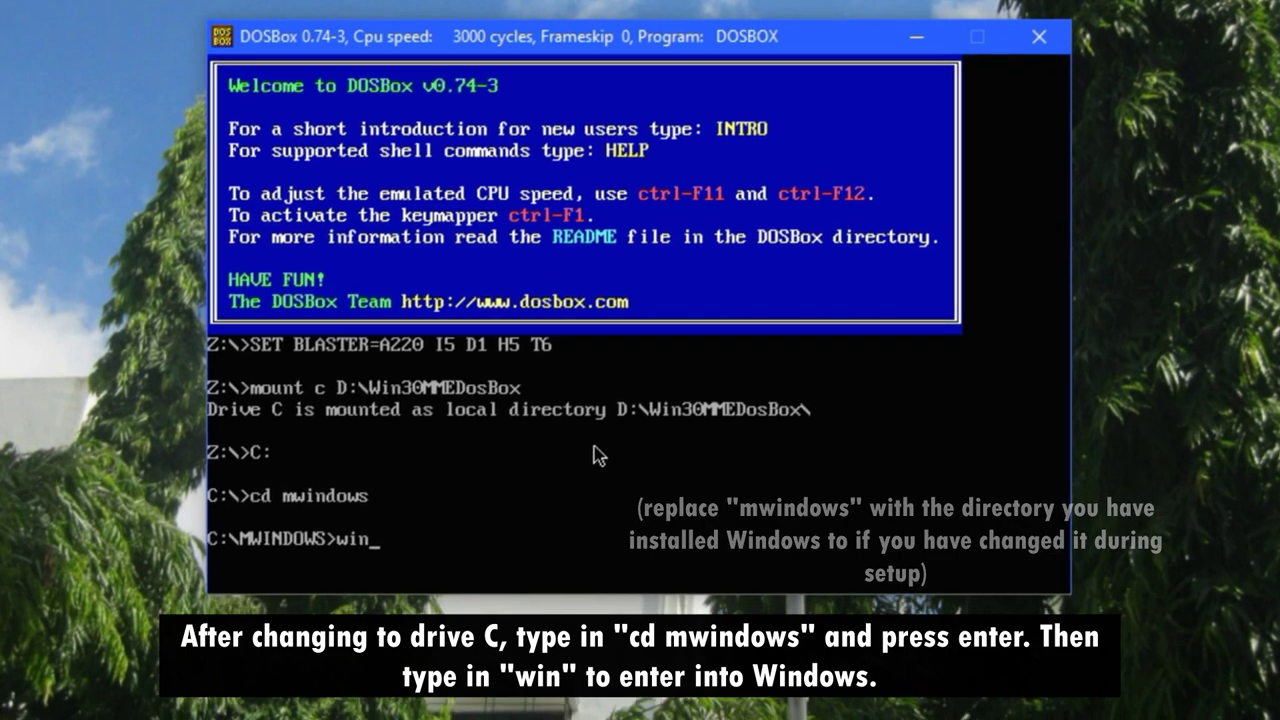
{"action": "key", "text": "Return"}
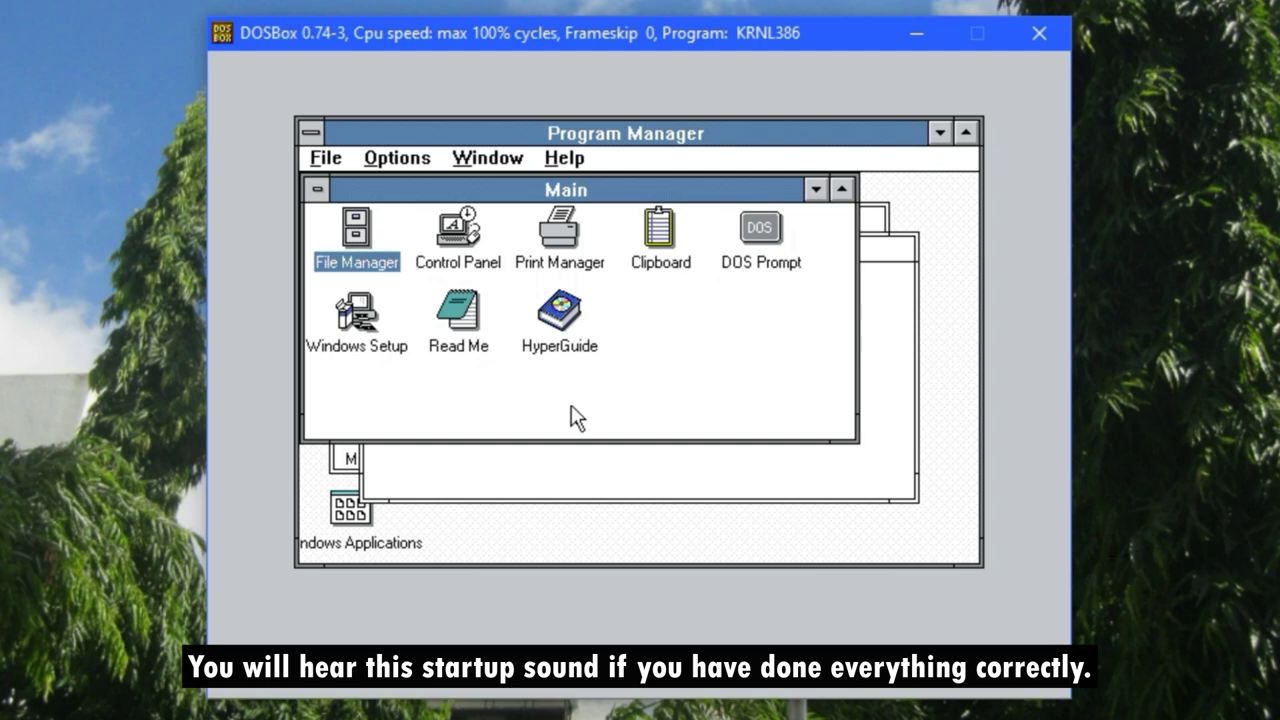
Test the Half Hourly Chime, Quarter Hourly Chime, SystemExit and SystemQuestion sounds in the Control Panel's Sound settings, then cancel the dialog.
{"action": "double_click", "coordinate": [425, 235]}
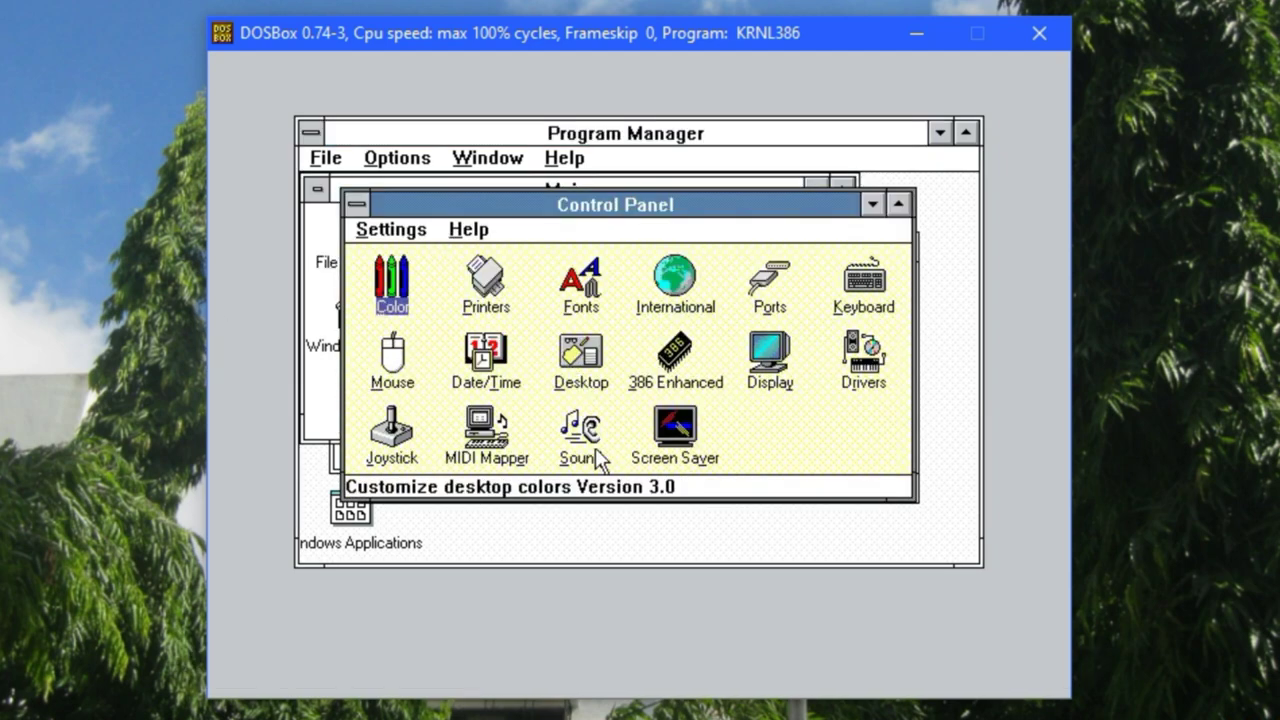
{"action": "double_click", "coordinate": [597, 455]}
{"action": "left_click", "coordinate": [814, 361]}
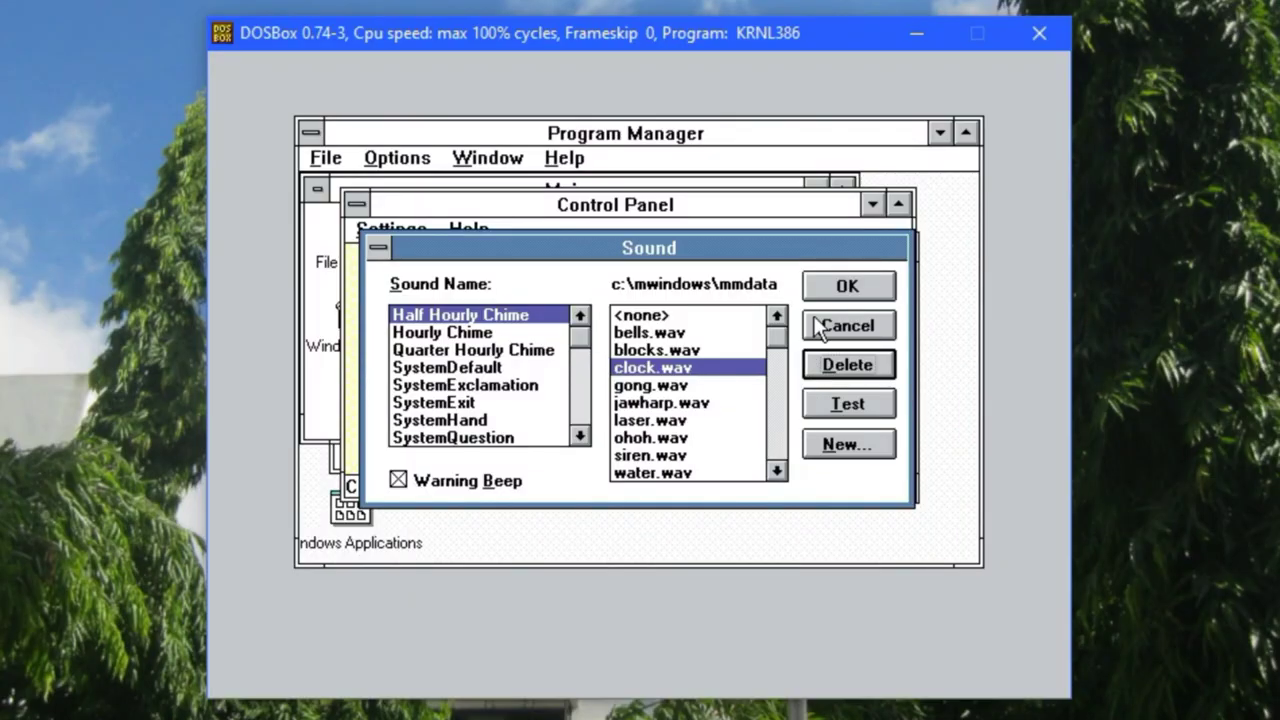
{"action": "left_click", "coordinate": [837, 403]}
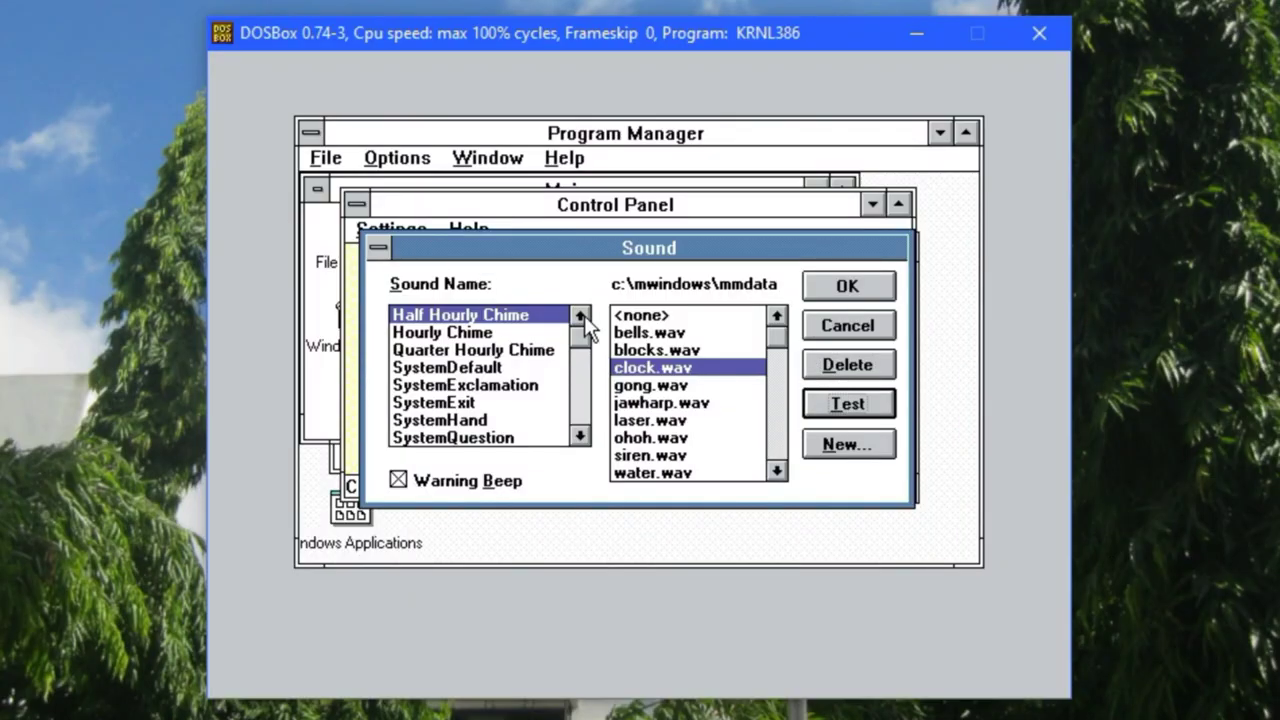
{"action": "left_click", "coordinate": [490, 352]}
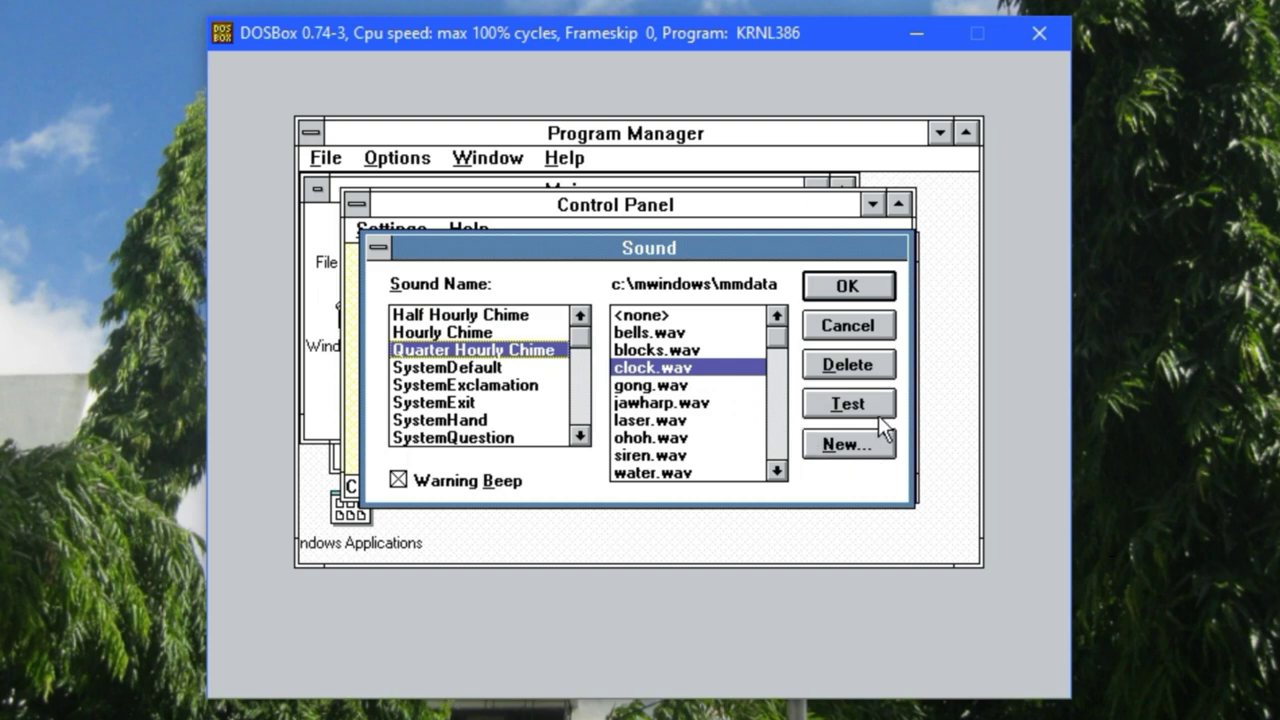
{"action": "left_click", "coordinate": [835, 400]}
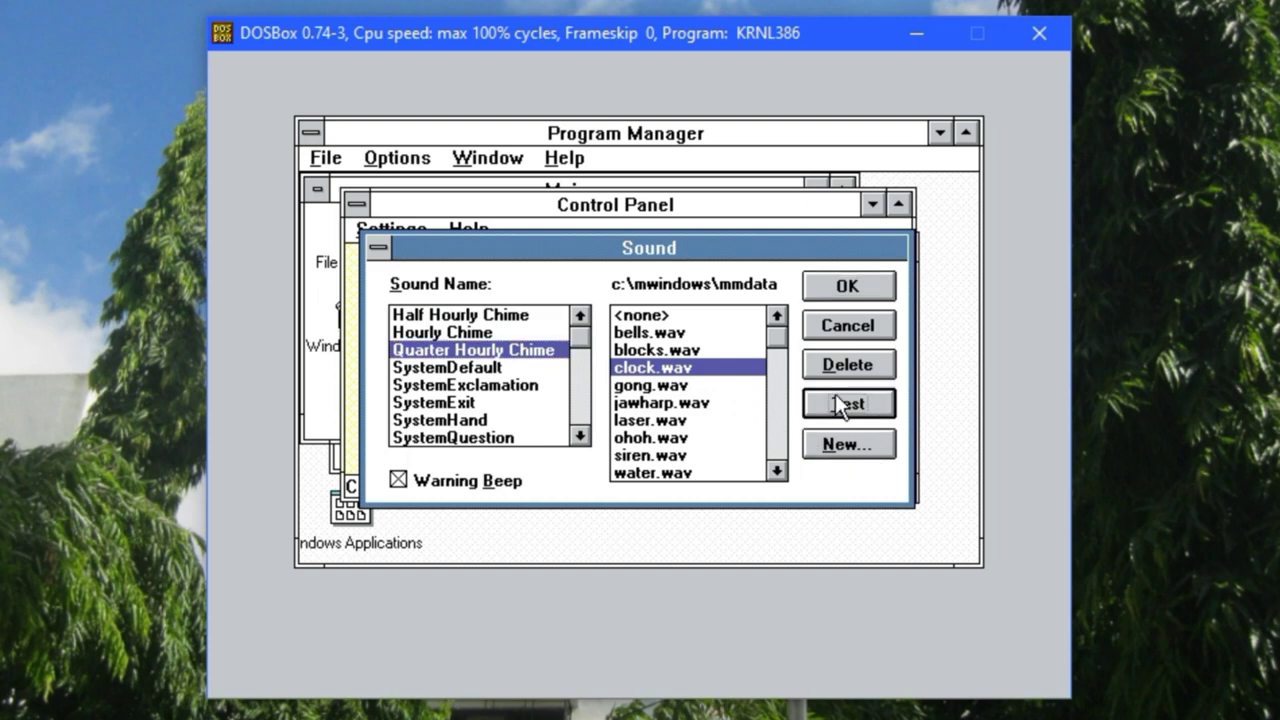
{"action": "left_click", "coordinate": [488, 402]}
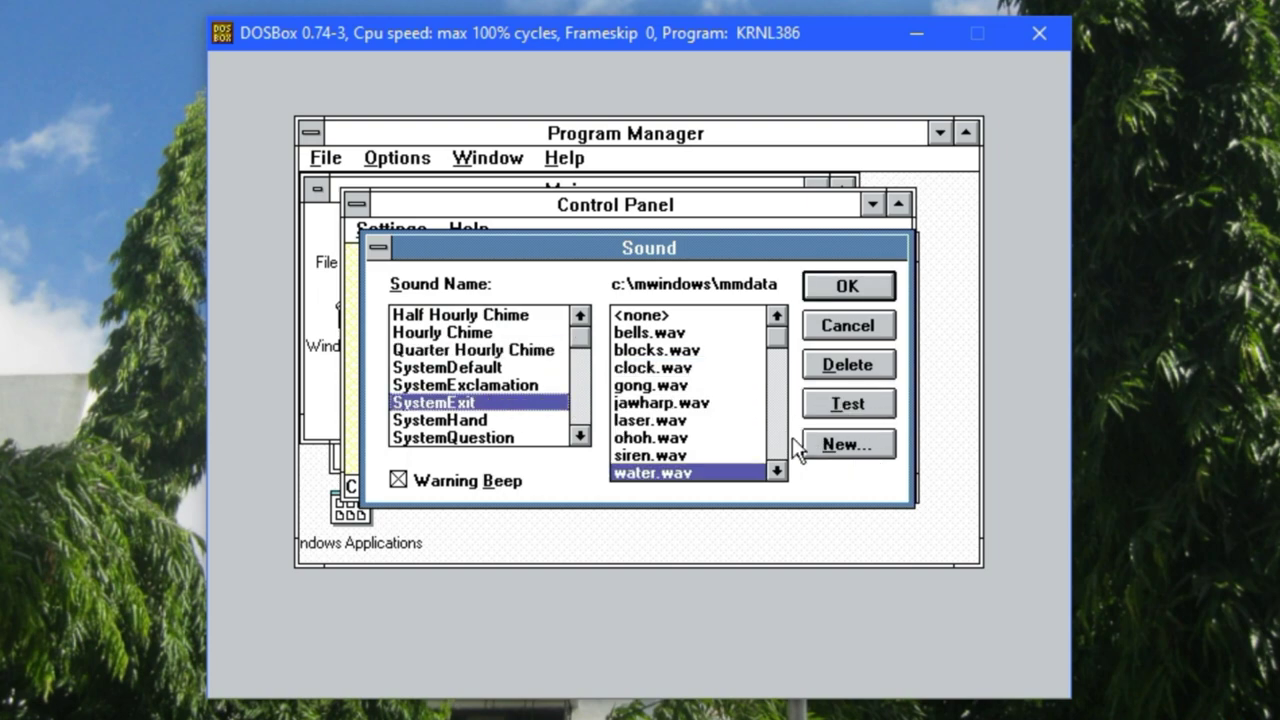
{"action": "left_click", "coordinate": [878, 393]}
{"action": "left_click", "coordinate": [436, 434]}
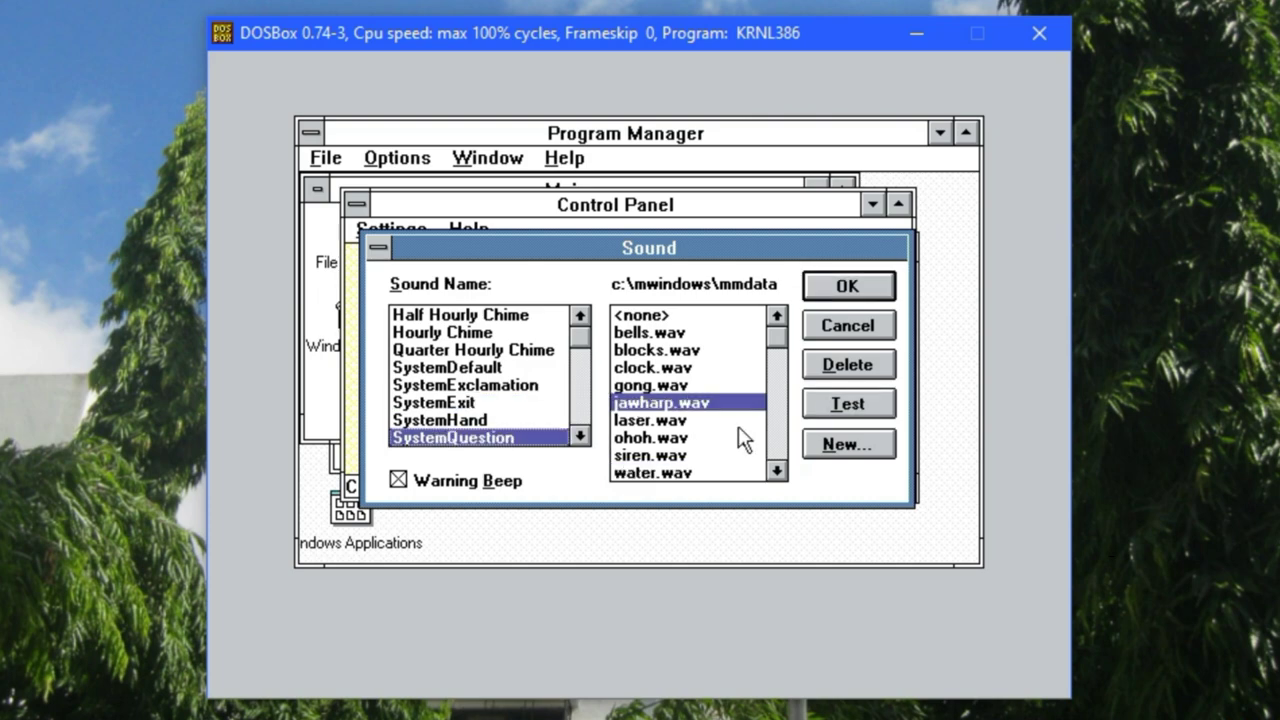
{"action": "left_click", "coordinate": [846, 404]}
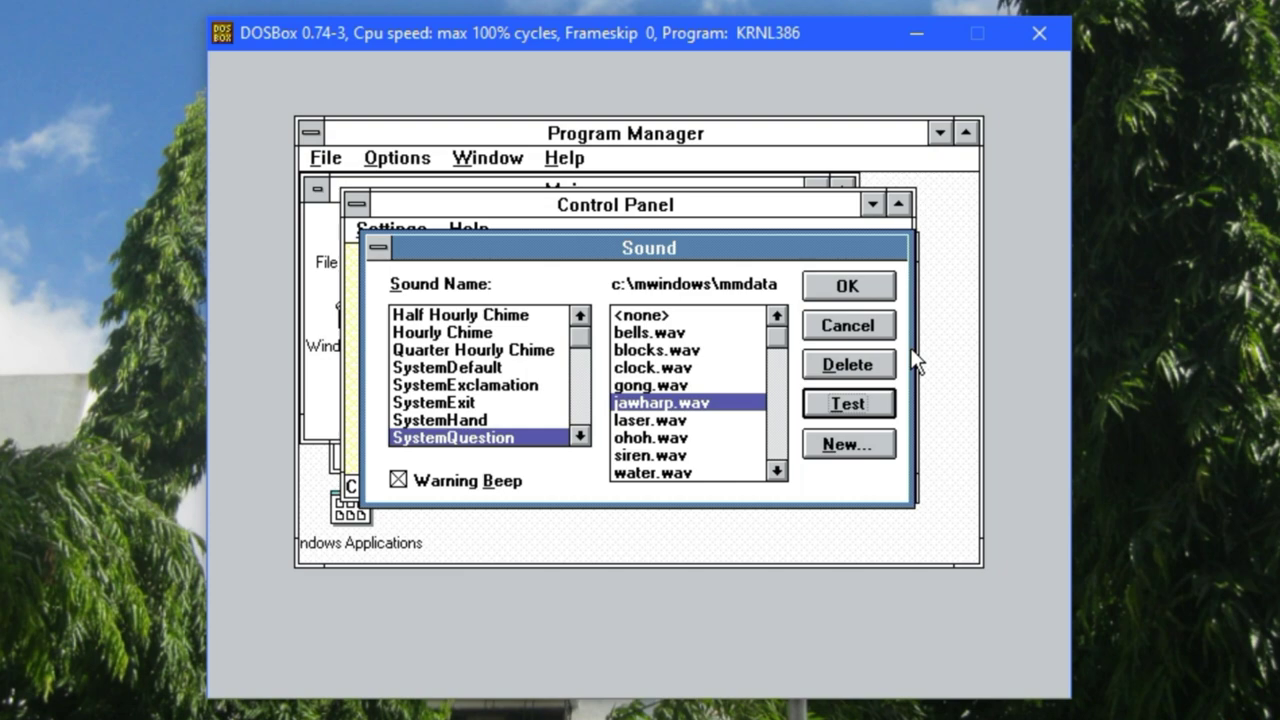
{"action": "left_click", "coordinate": [878, 326]}
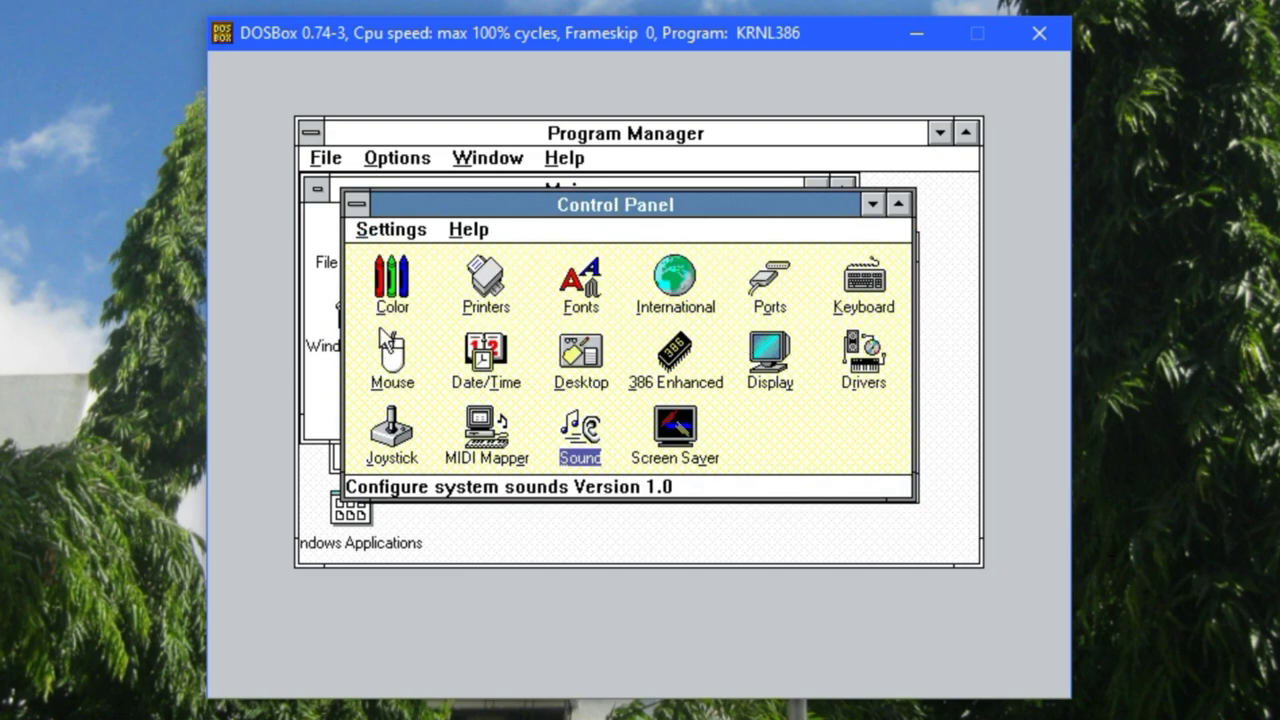
Set the mouse tracking speed to its slowest setting and close the Control Panel.
{"action": "double_click", "coordinate": [383, 378]}
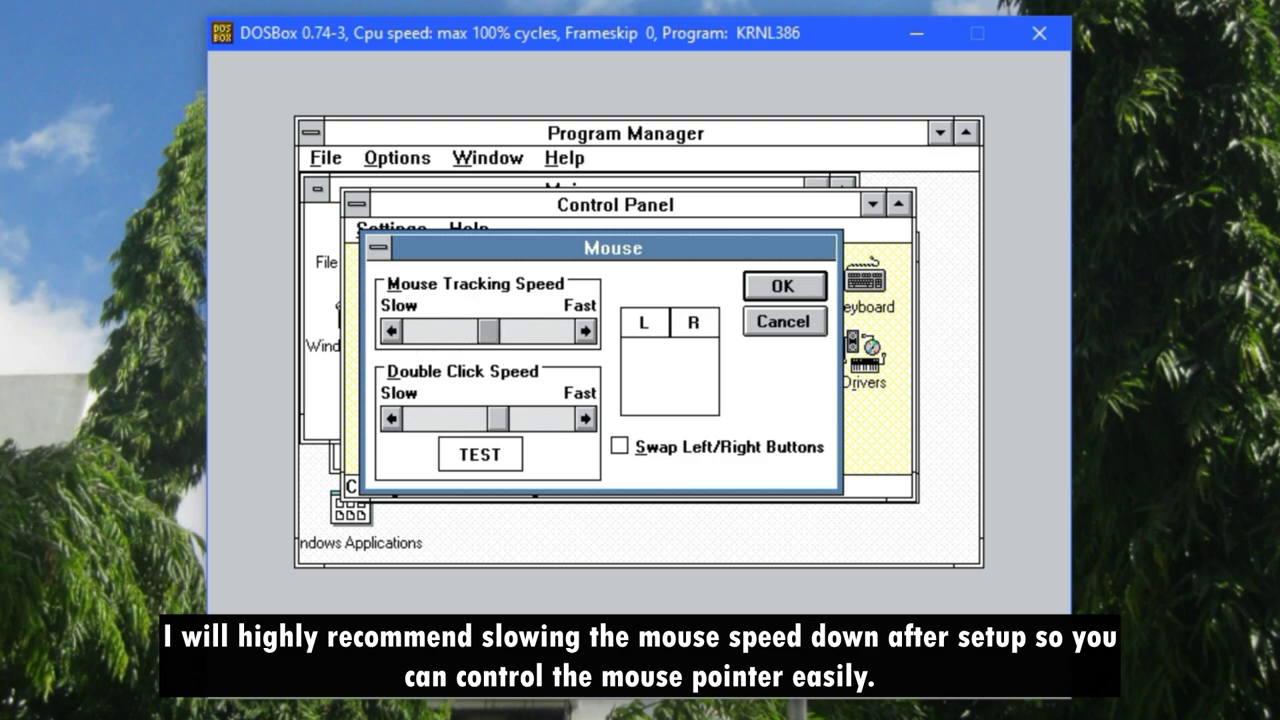
{"action": "left_click_drag", "start_coordinate": [494, 337], "coordinate": [451, 337]}
{"action": "left_click", "coordinate": [768, 285]}
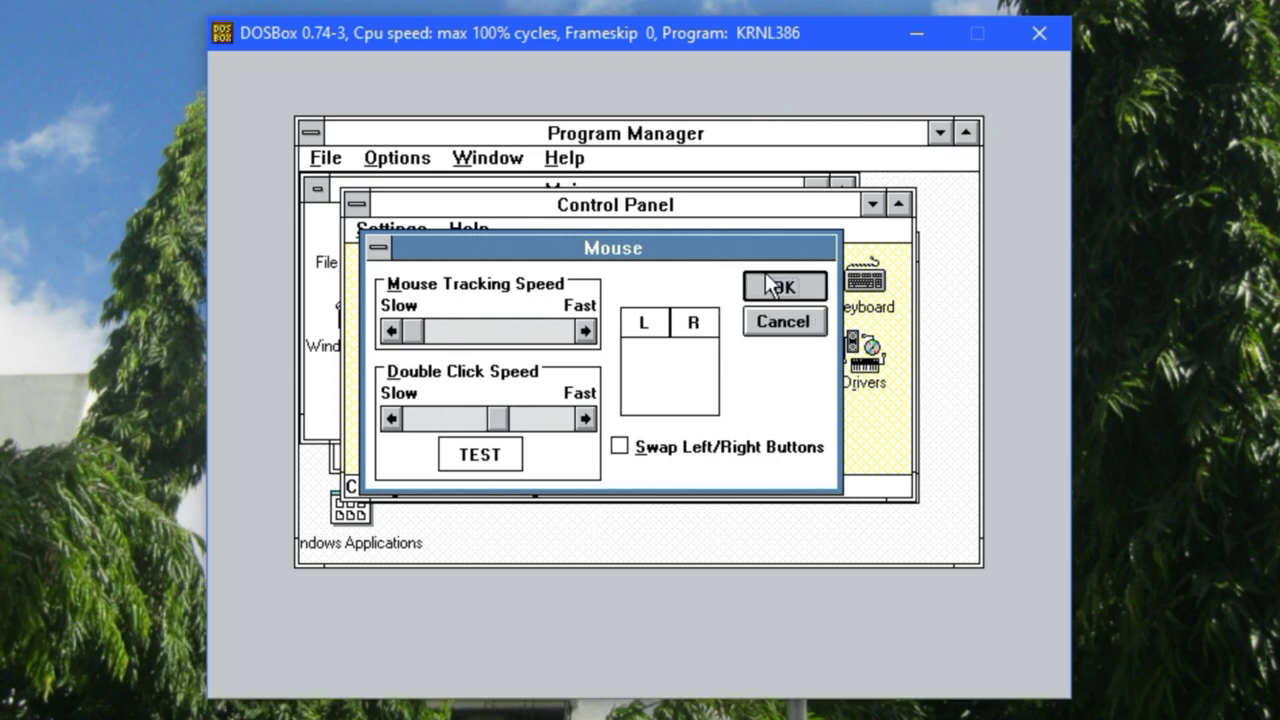
{"action": "double_click", "coordinate": [356, 204]}
Browse C:\SBMUSIC\MIDI in File Manager, look into the WALTZ folder, and open the CHILDREN folder.
{"action": "left_click", "coordinate": [356, 224]}
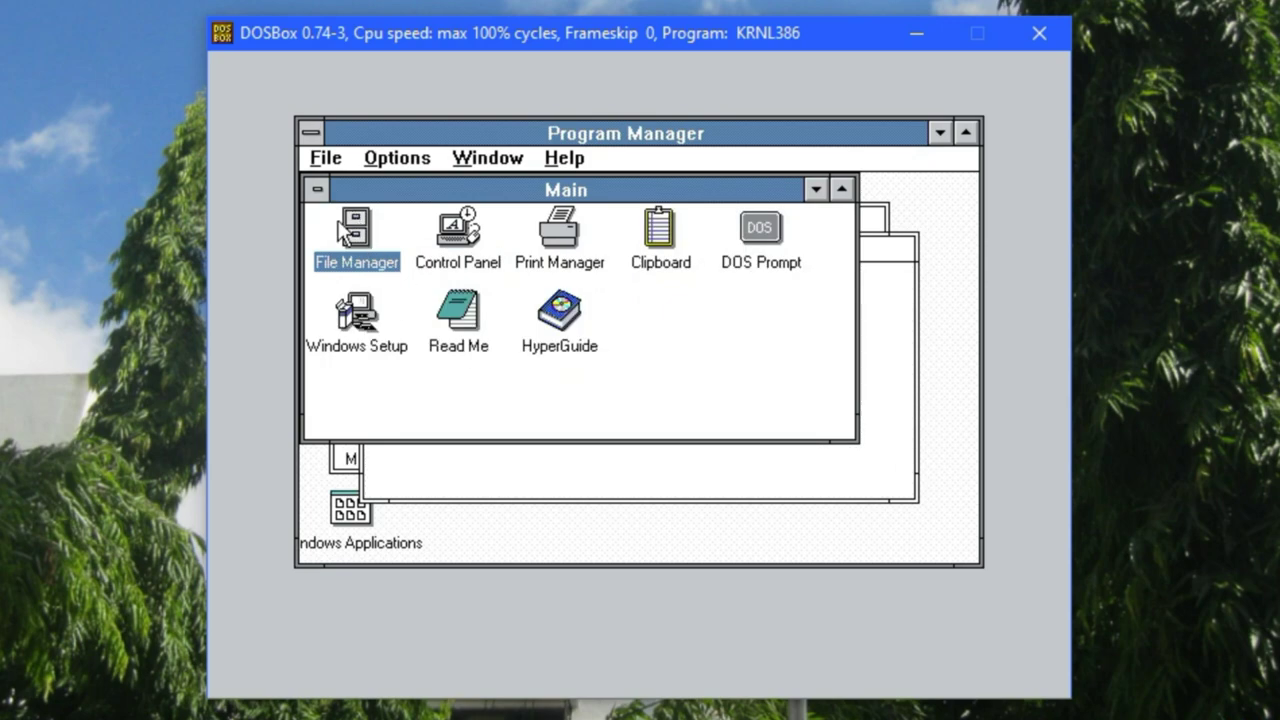
{"action": "double_click", "coordinate": [348, 250]}
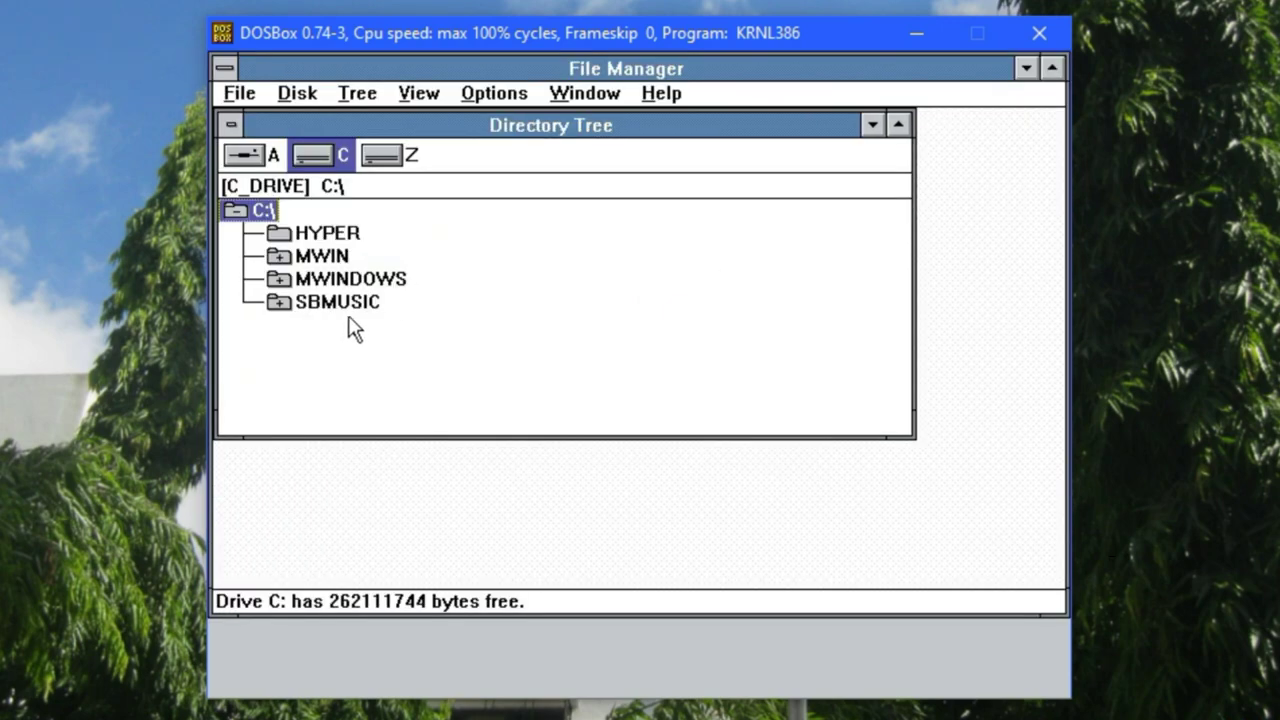
{"action": "double_click", "coordinate": [328, 300]}
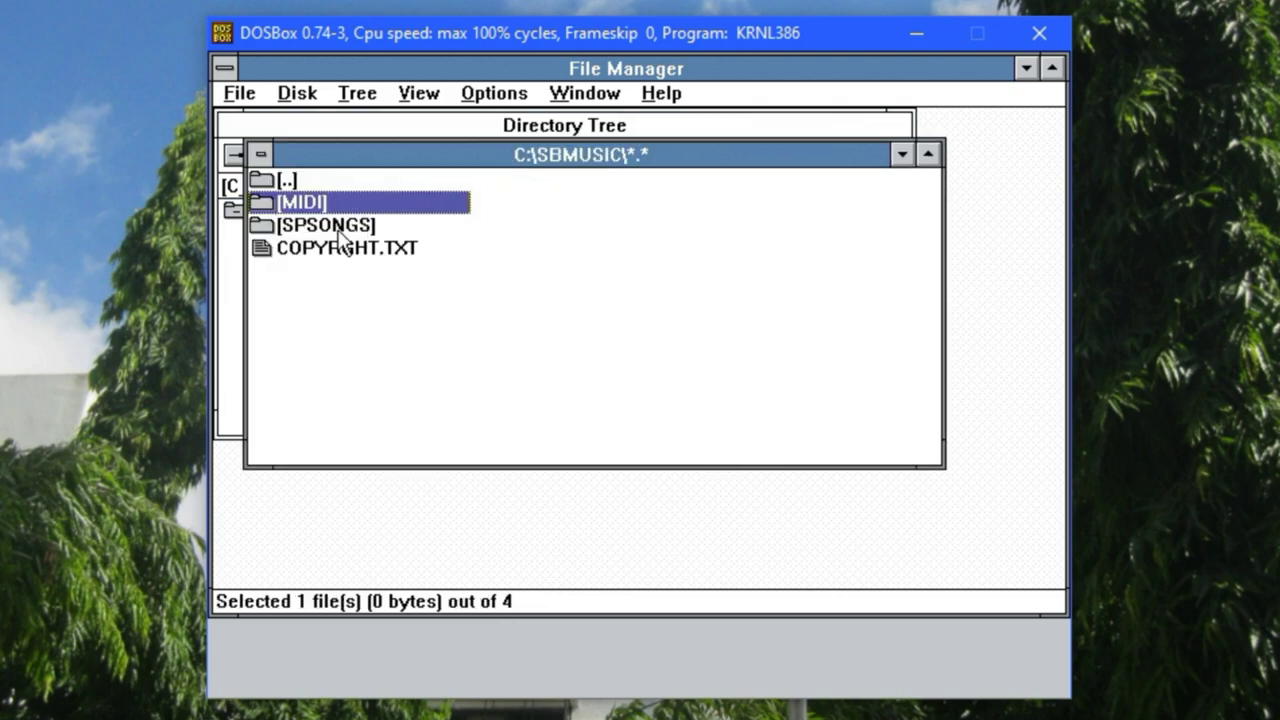
{"action": "double_click", "coordinate": [402, 209]}
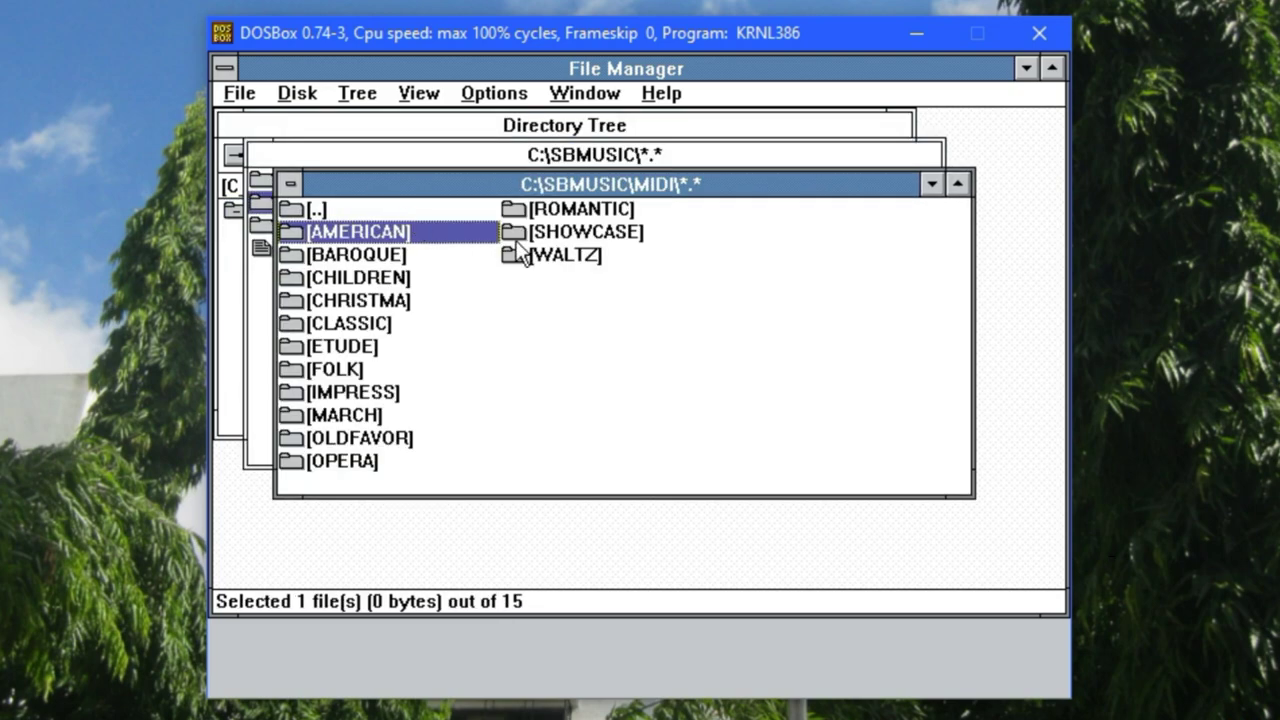
{"action": "double_click", "coordinate": [571, 251]}
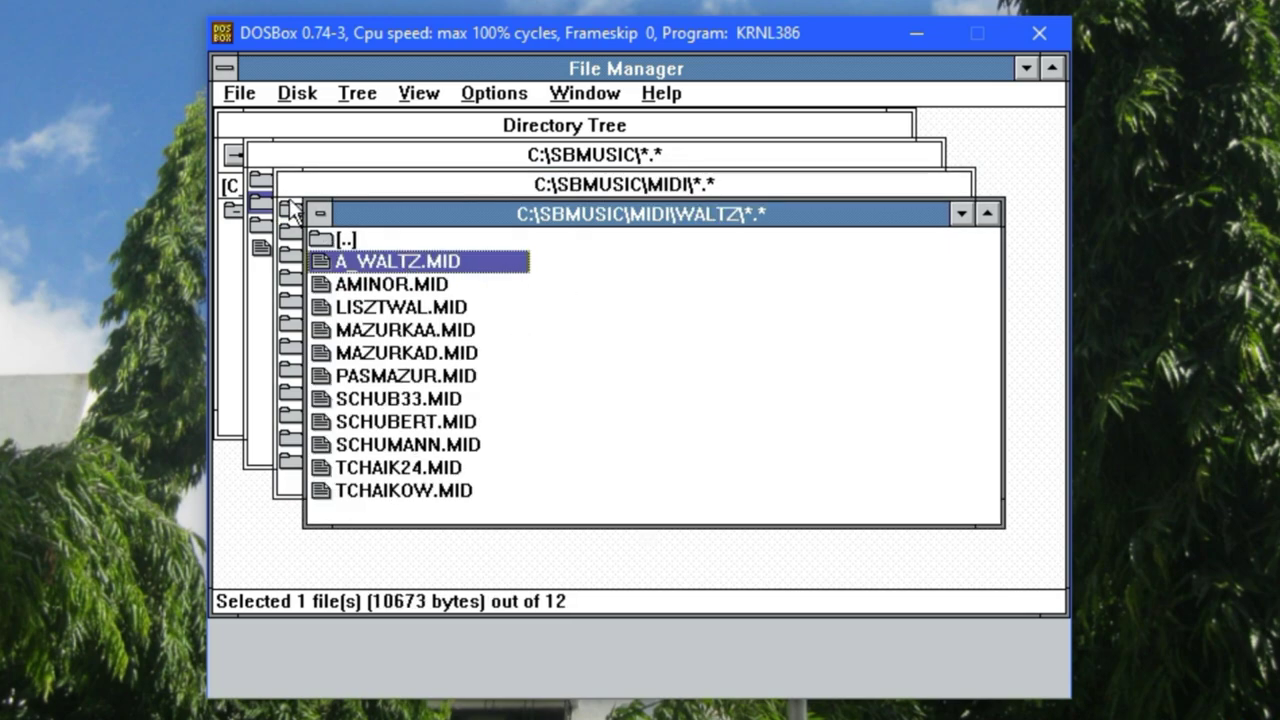
{"action": "double_click", "coordinate": [317, 212]}
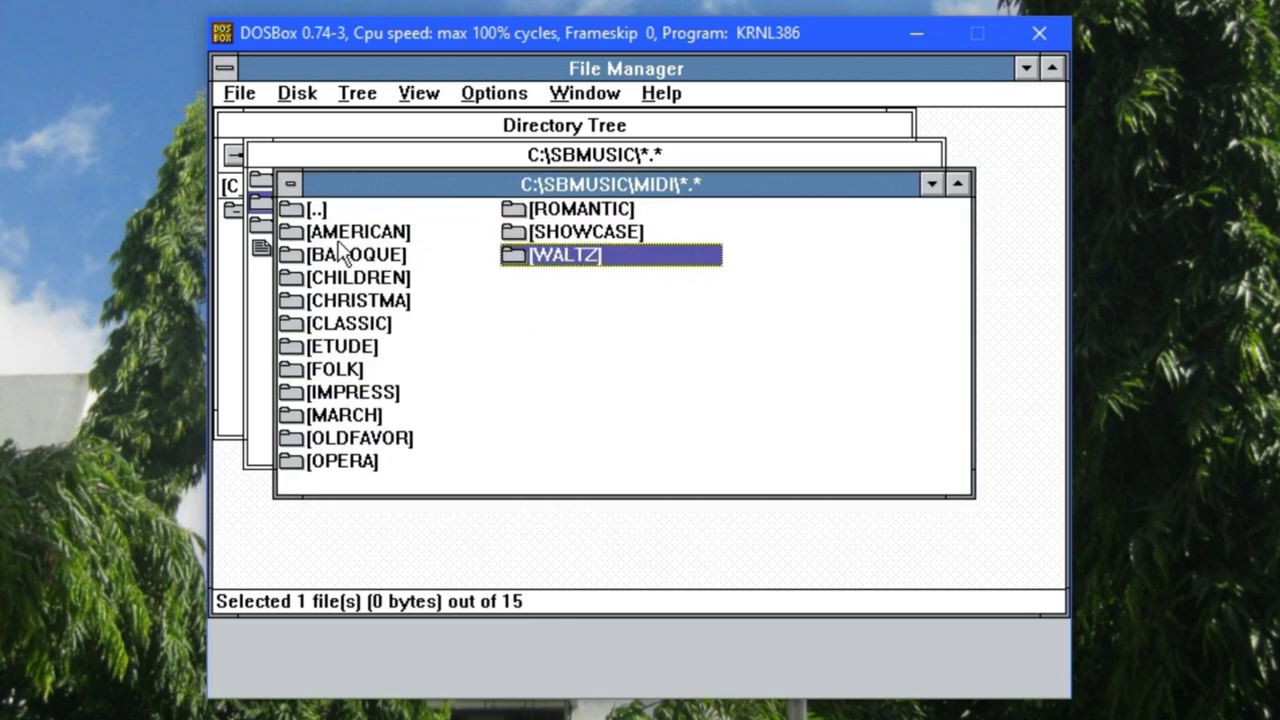
{"action": "left_click", "coordinate": [316, 264]}
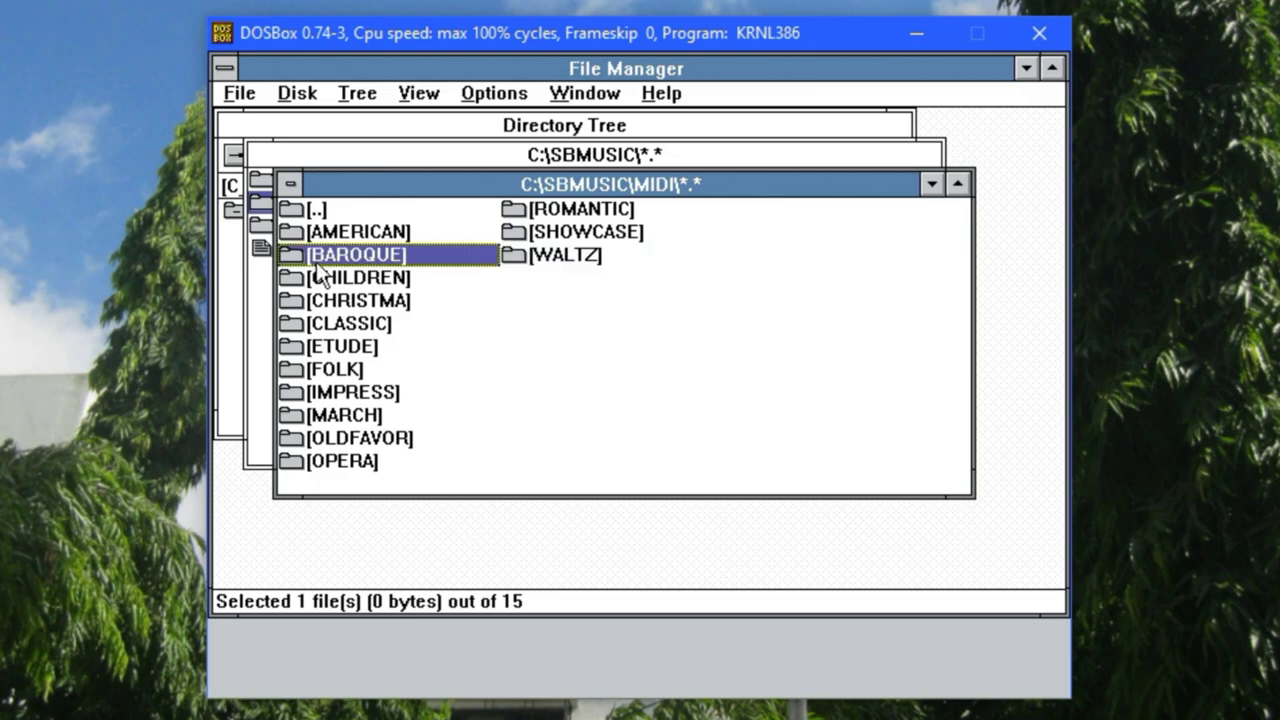
{"action": "double_click", "coordinate": [413, 274]}
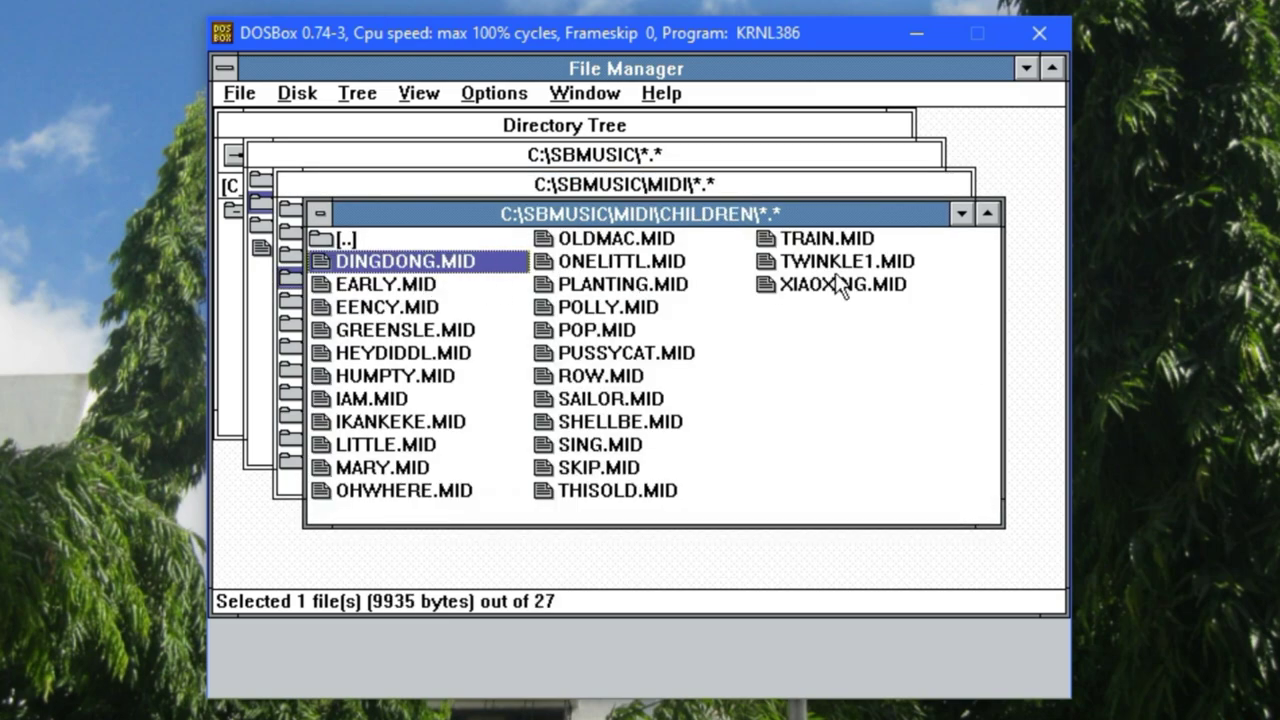
Open XIAOXING.MID from the CHILDREN folder in Media Player and play it.
{"action": "left_click", "coordinate": [900, 285]}
{"action": "double_click", "coordinate": [900, 285]}
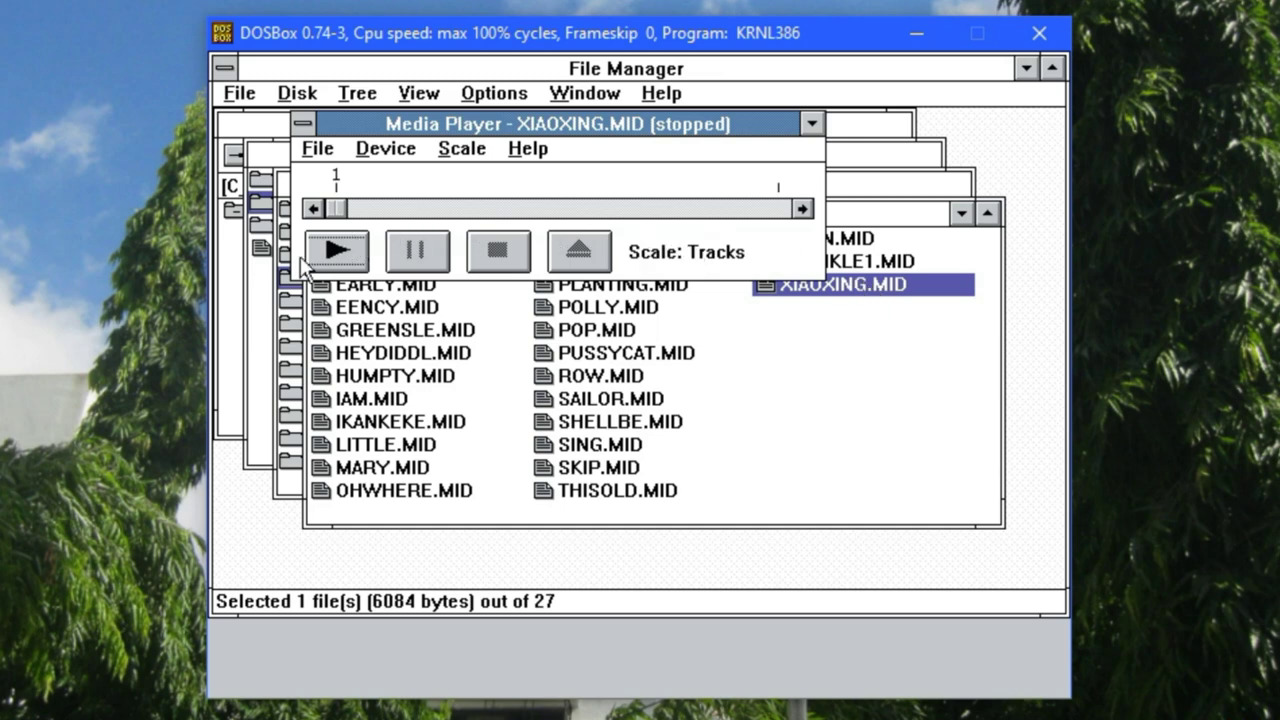
{"action": "left_click", "coordinate": [334, 258]}
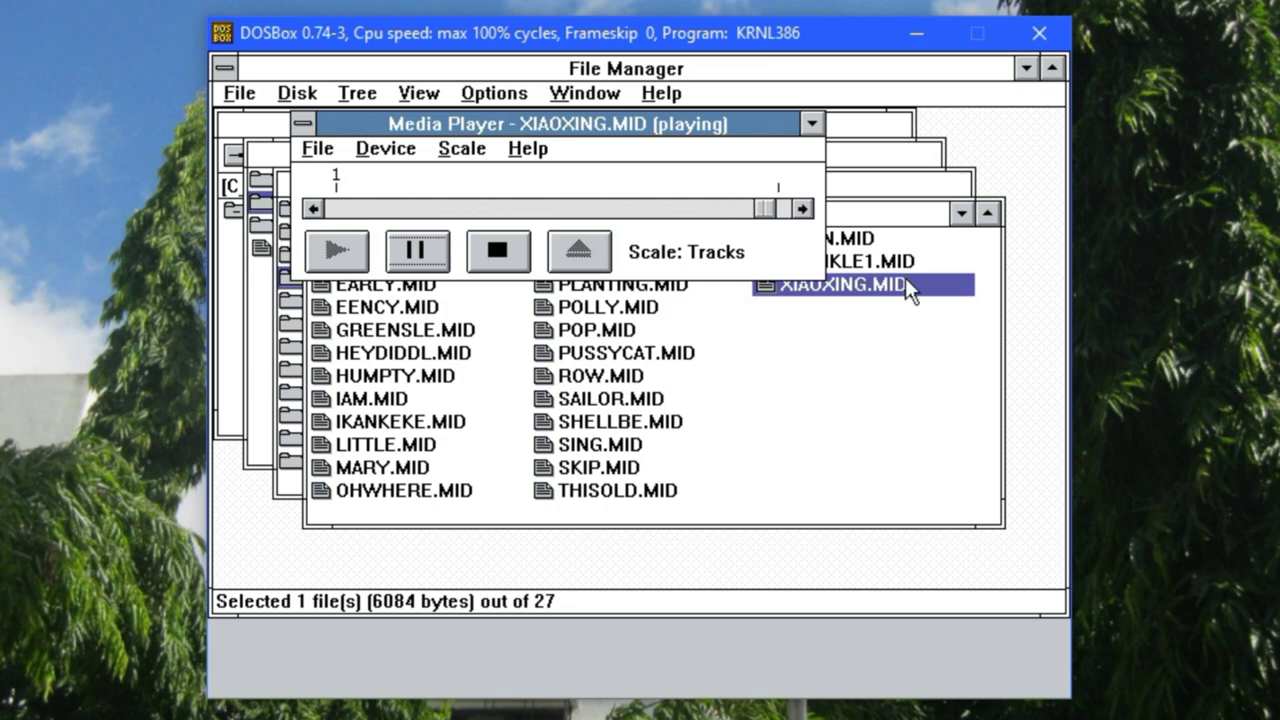
Close Media Player and exit File Manager with Save Settings enabled.
{"action": "double_click", "coordinate": [301, 124]}
{"action": "double_click", "coordinate": [223, 68]}
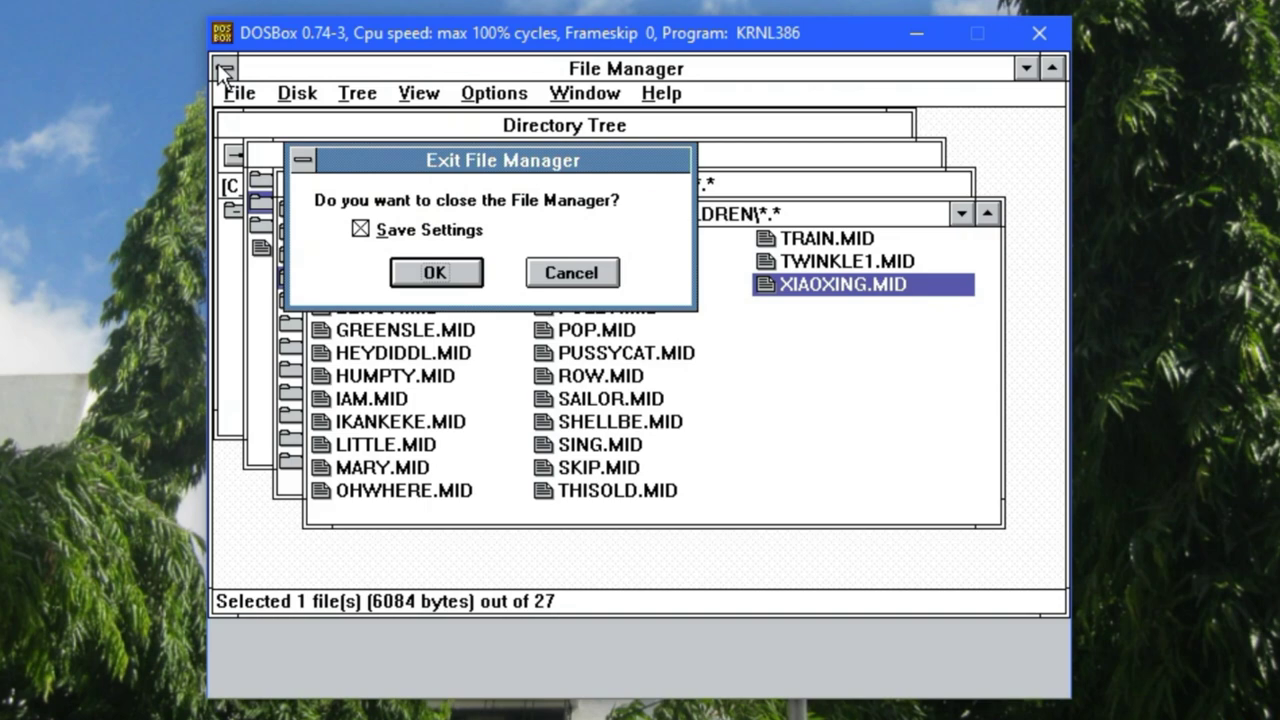
{"action": "left_click", "coordinate": [428, 272]}
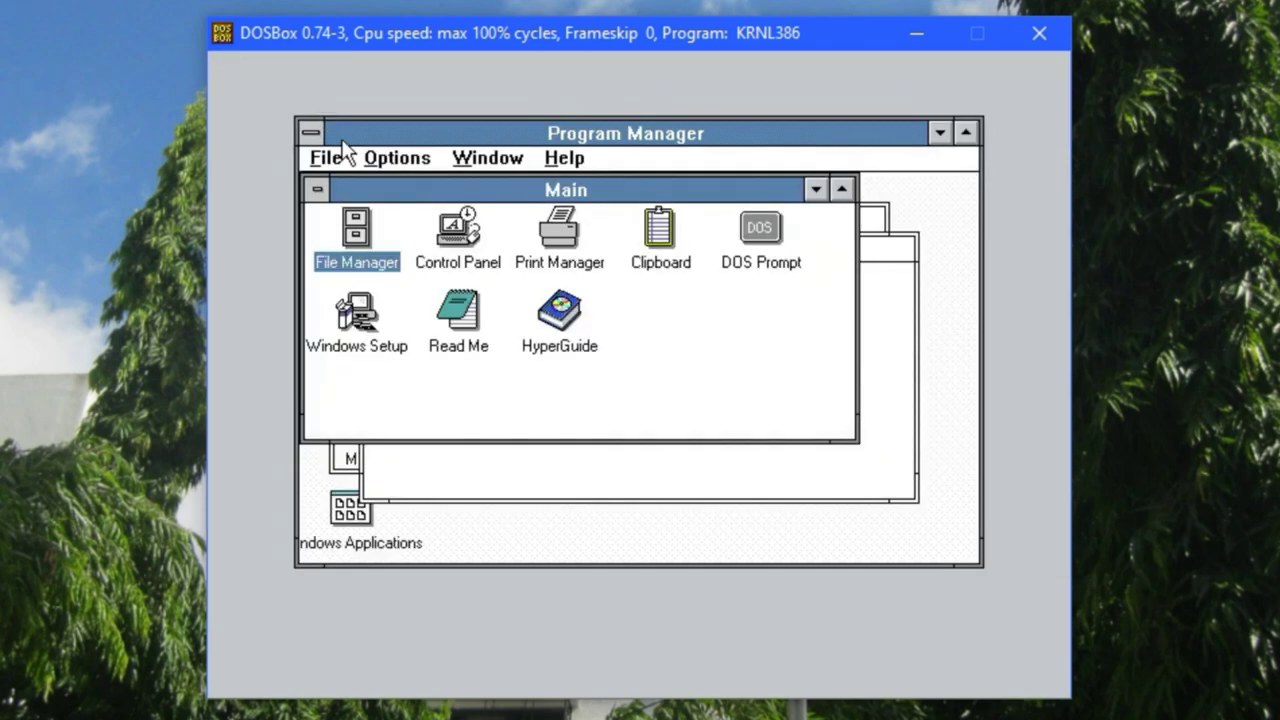
End the Windows session with Save Changes enabled and enter the exit command at the DOS prompt.
{"action": "left_click", "coordinate": [323, 158]}
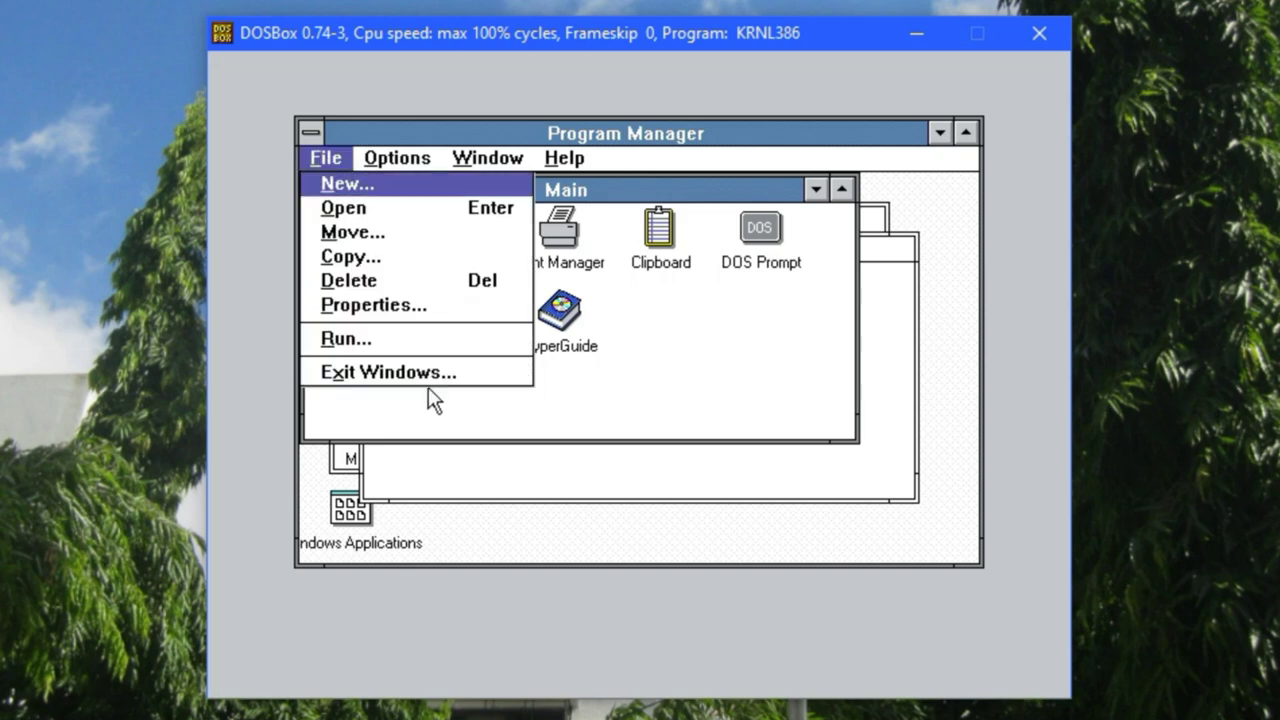
{"action": "left_click", "coordinate": [462, 371]}
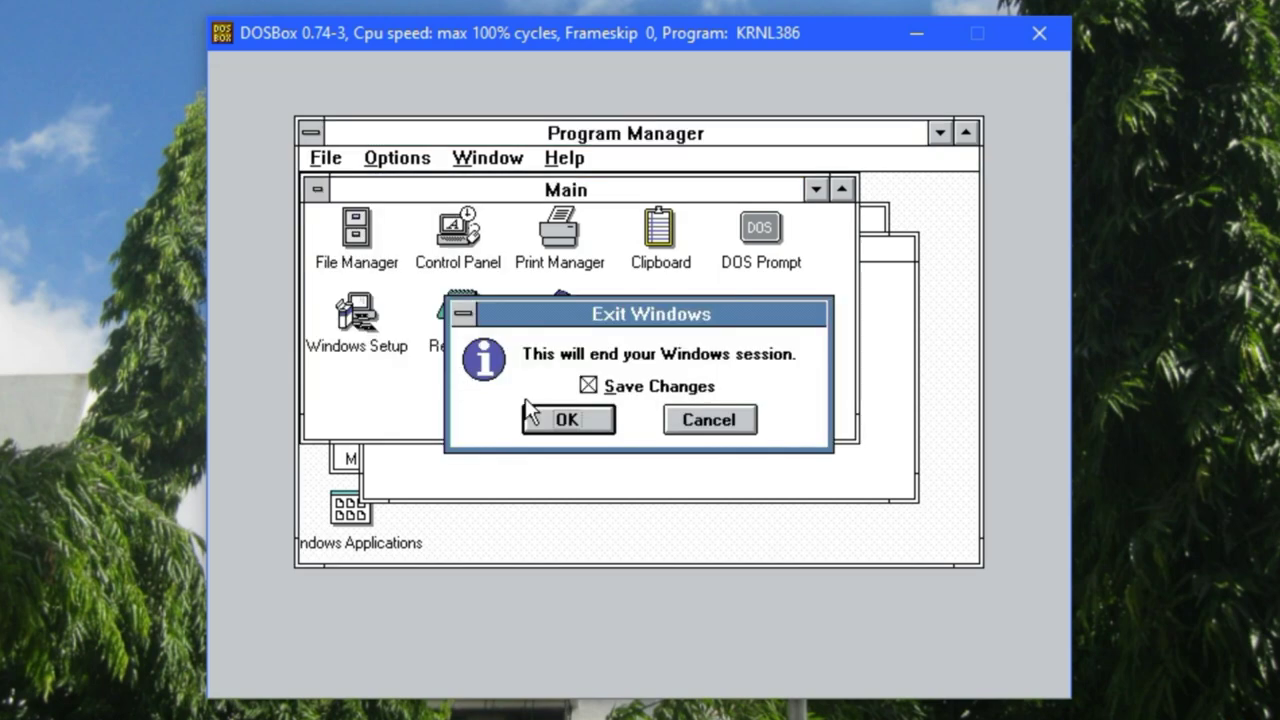
{"action": "left_click", "coordinate": [613, 430]}
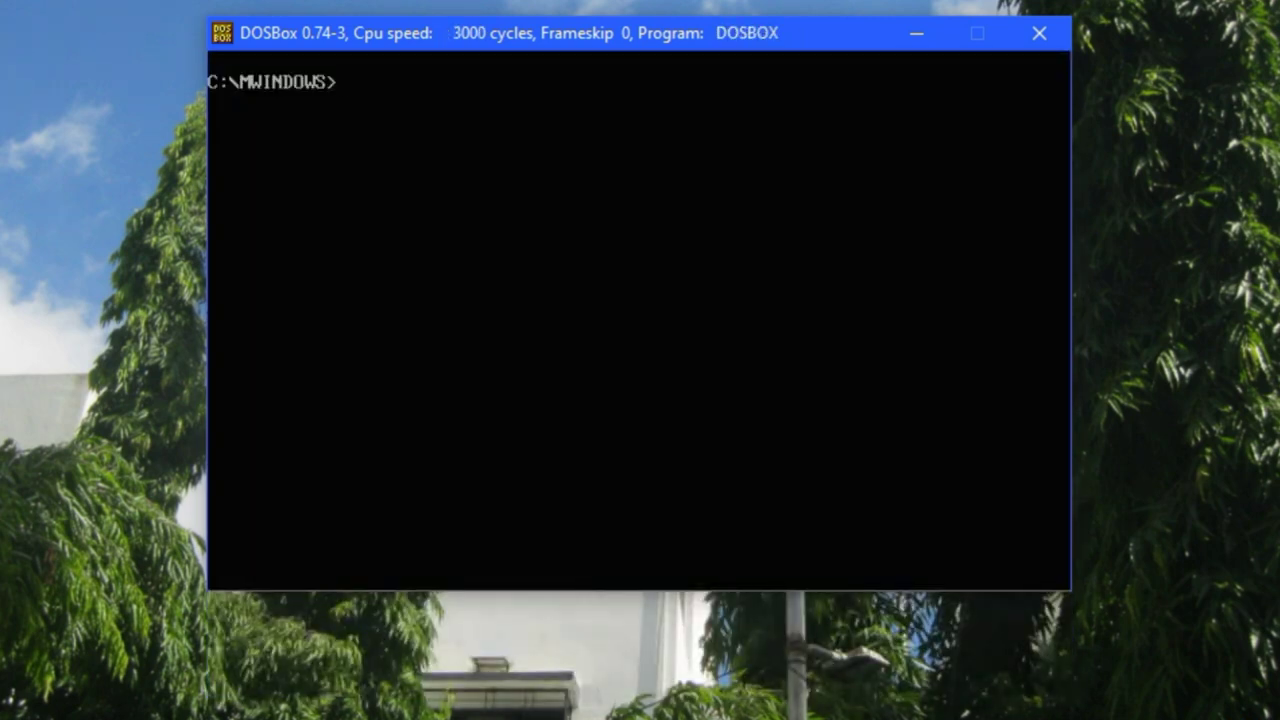
{"action": "type", "text": "exit"}
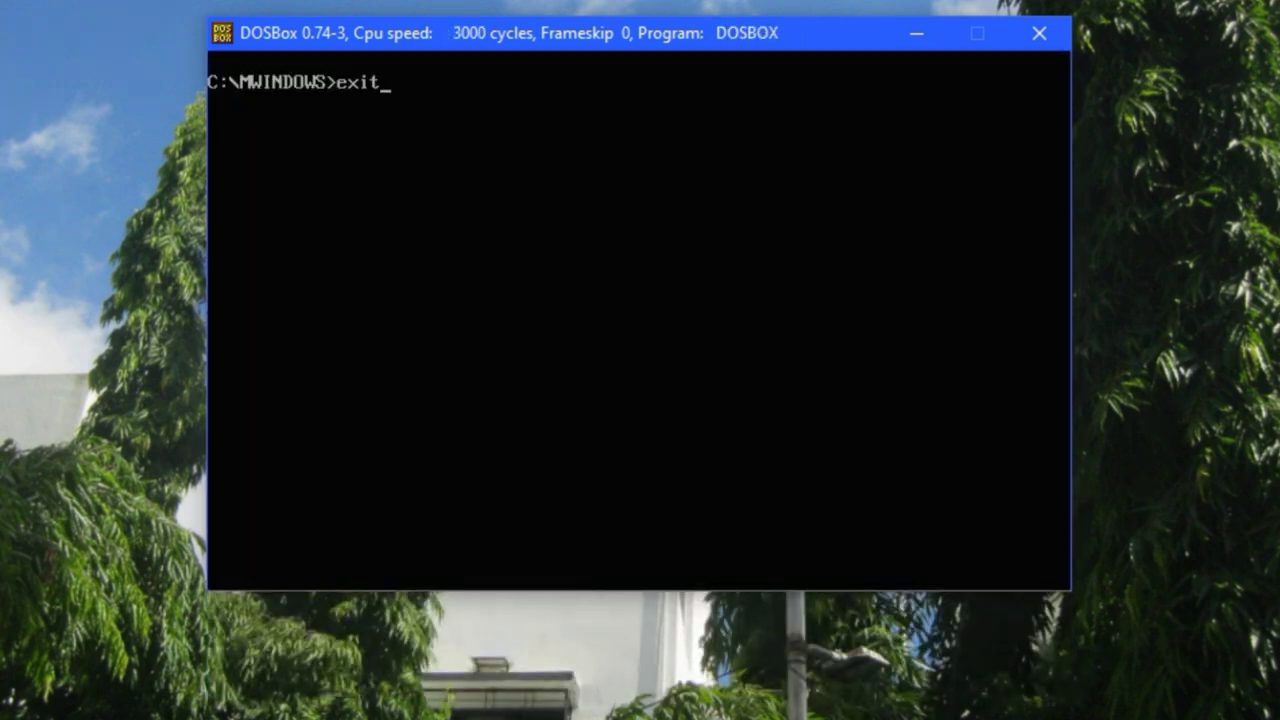